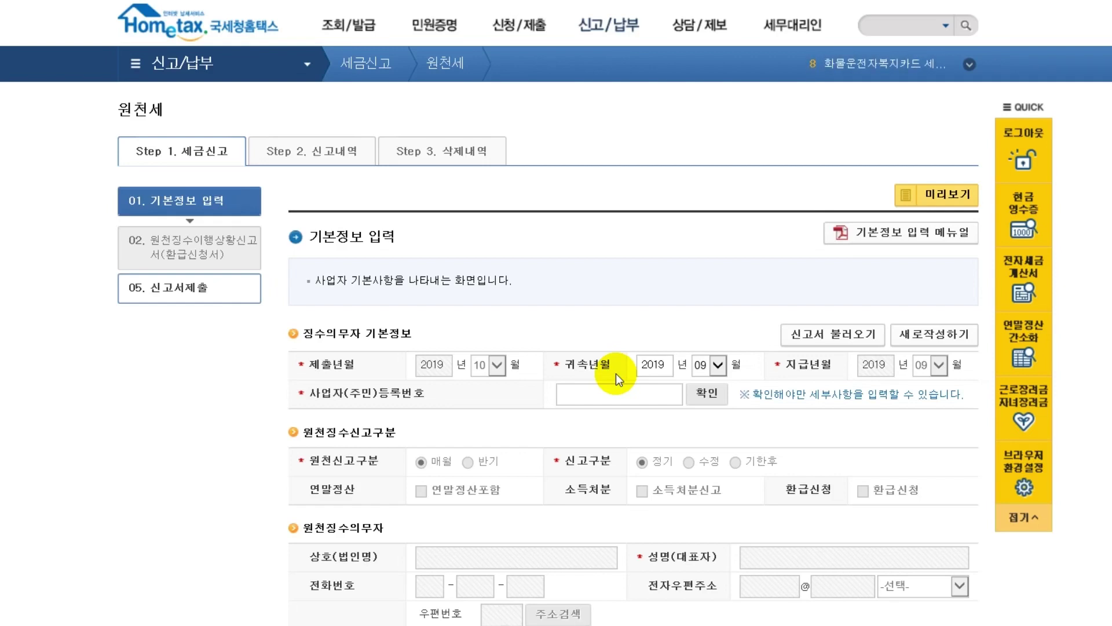
# - Set the attribution month (귀속년월) of the withholding tax return to August 2019
pyautogui.click(715, 363)
pyautogui.click(715, 354)
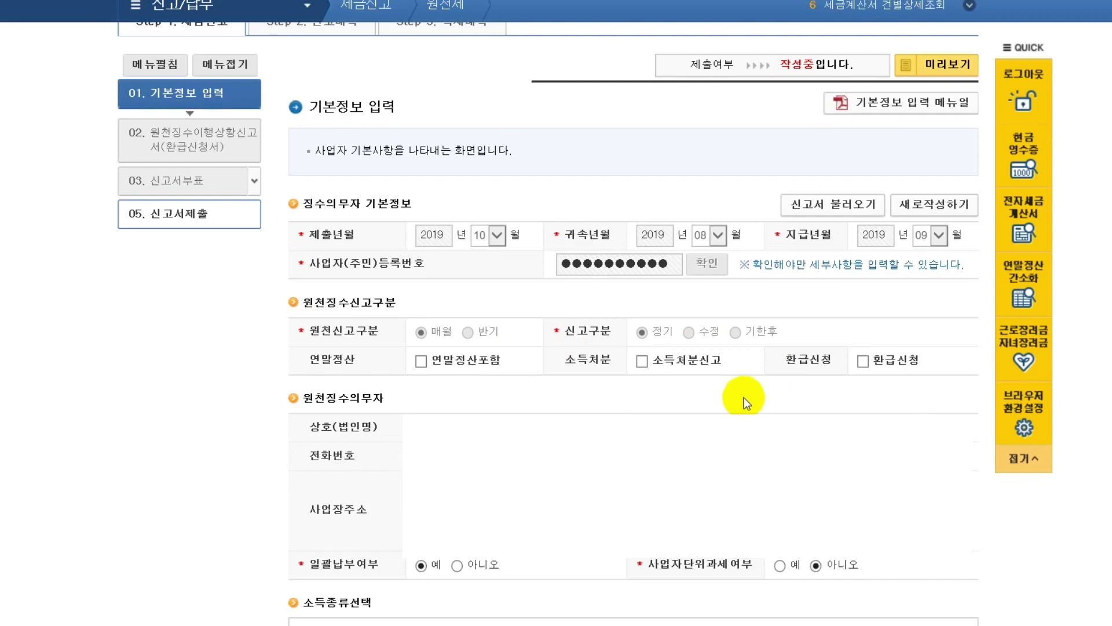
# - Save the basic information with 근로소득 and 사업소득 selected as income types and proceed to the withholding status report
pyautogui.scroll(-2, 744, 398)
pyautogui.scroll(-4, 638, 406)
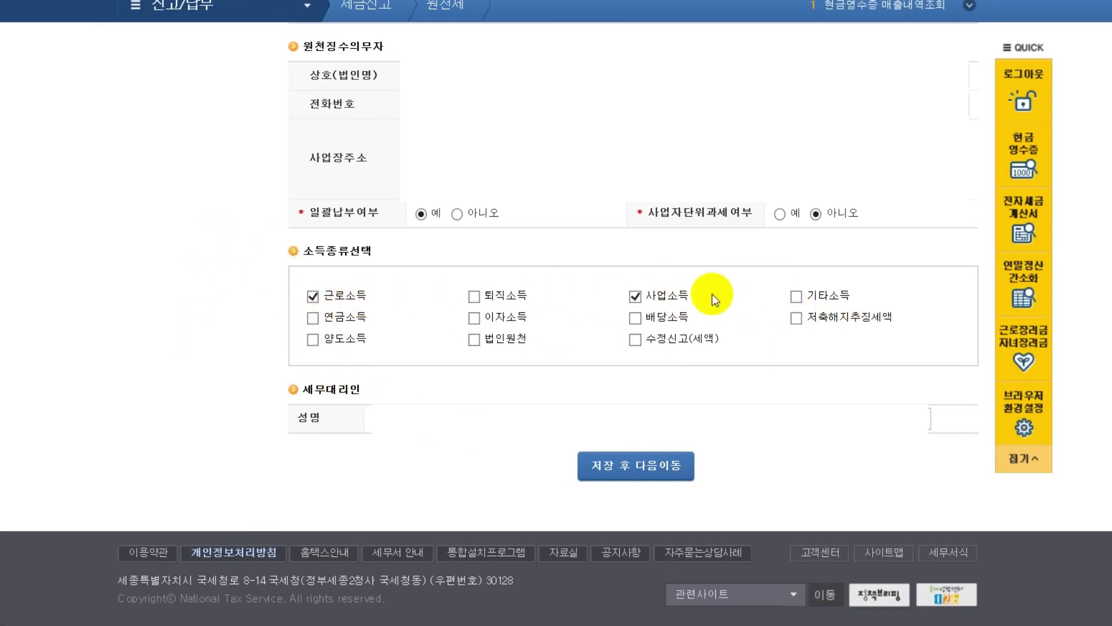
pyautogui.click(612, 473)
pyautogui.click(570, 339)
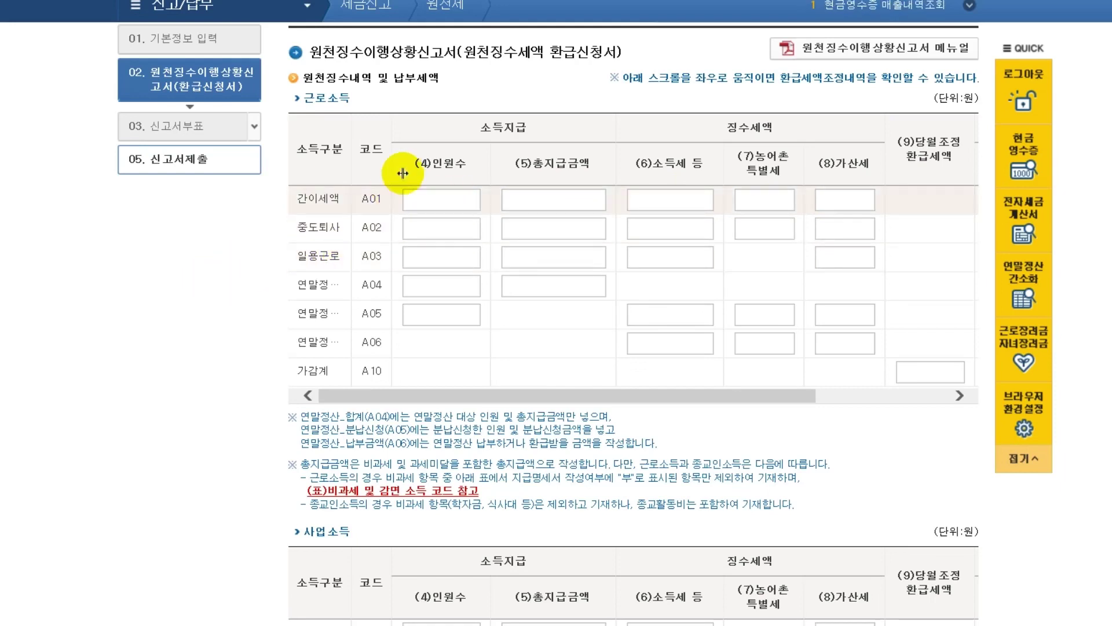
# - Enter a headcount of 2 and a total payment of 4,000,000 in the earned income row A01 (간이세액)
pyautogui.doubleClick(561, 164)
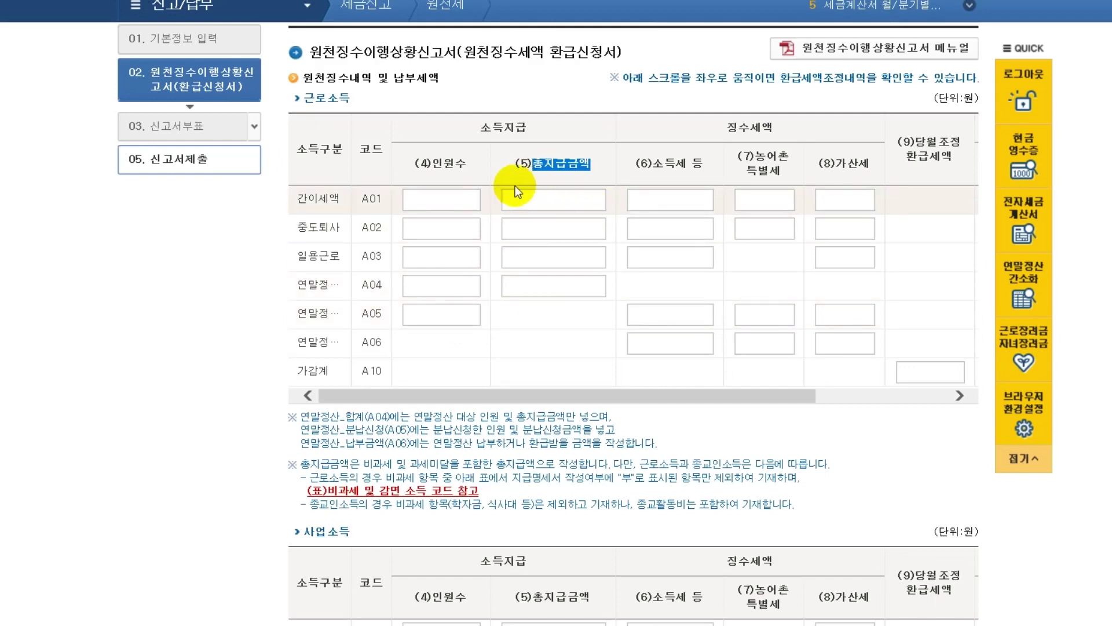
pyautogui.click(604, 231)
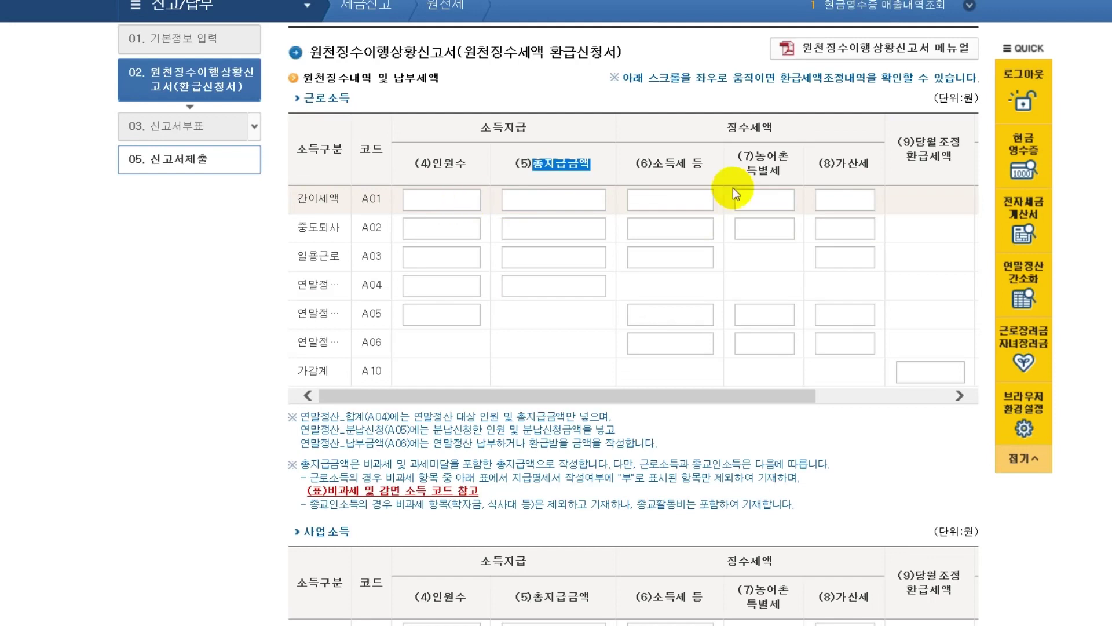
pyautogui.click(446, 199)
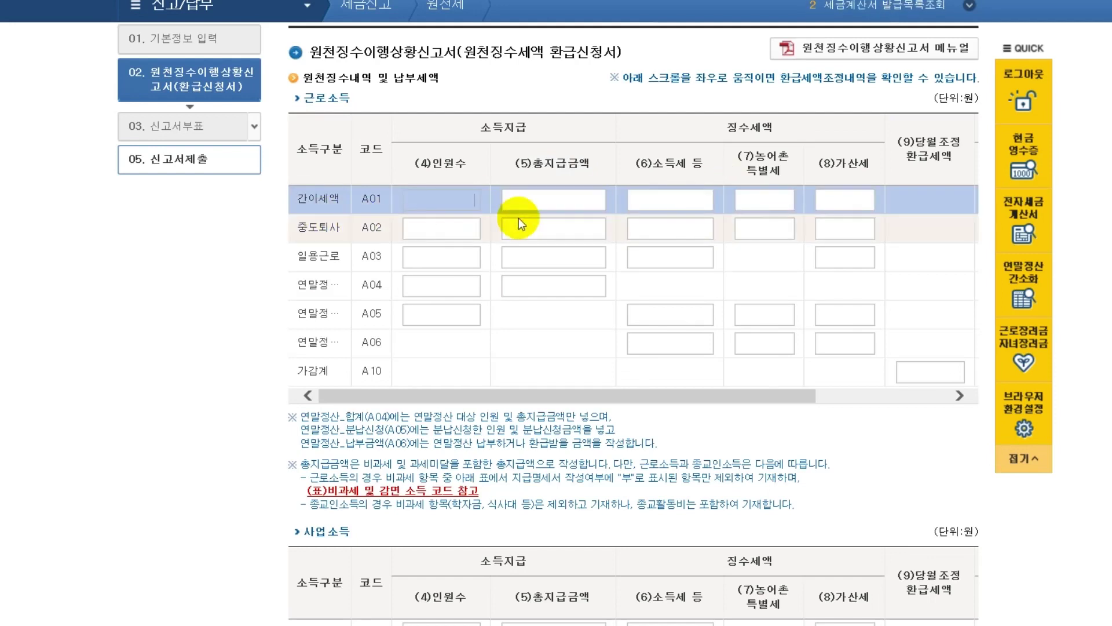
pyautogui.write('2')
pyautogui.click(561, 198)
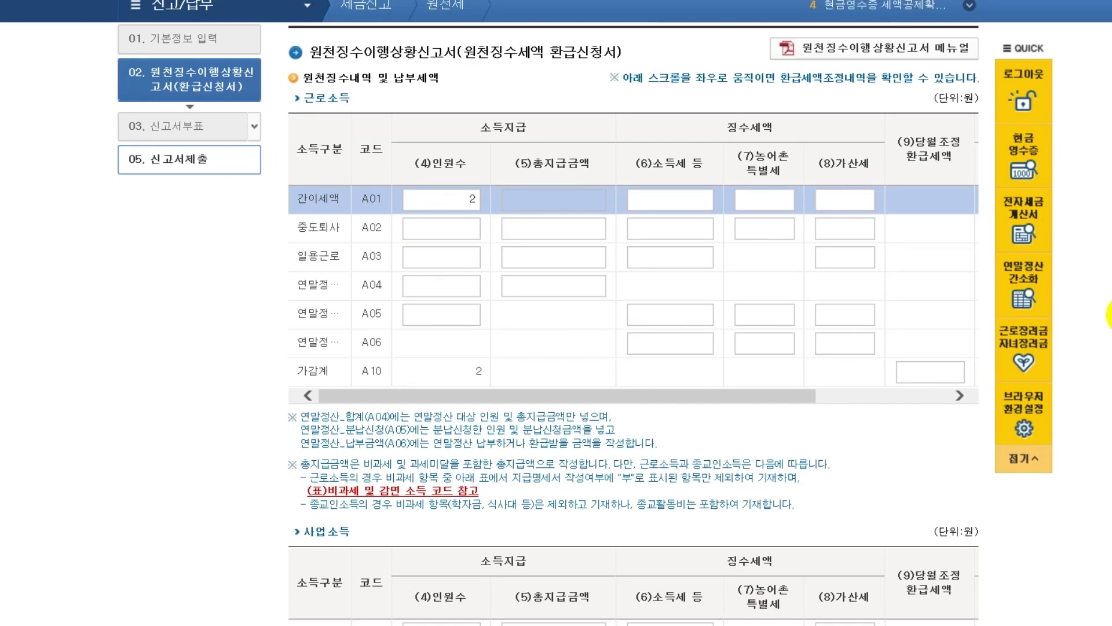
pyautogui.rightClick(1108, 313)
pyautogui.press('Escape')
pyautogui.write('4000000')
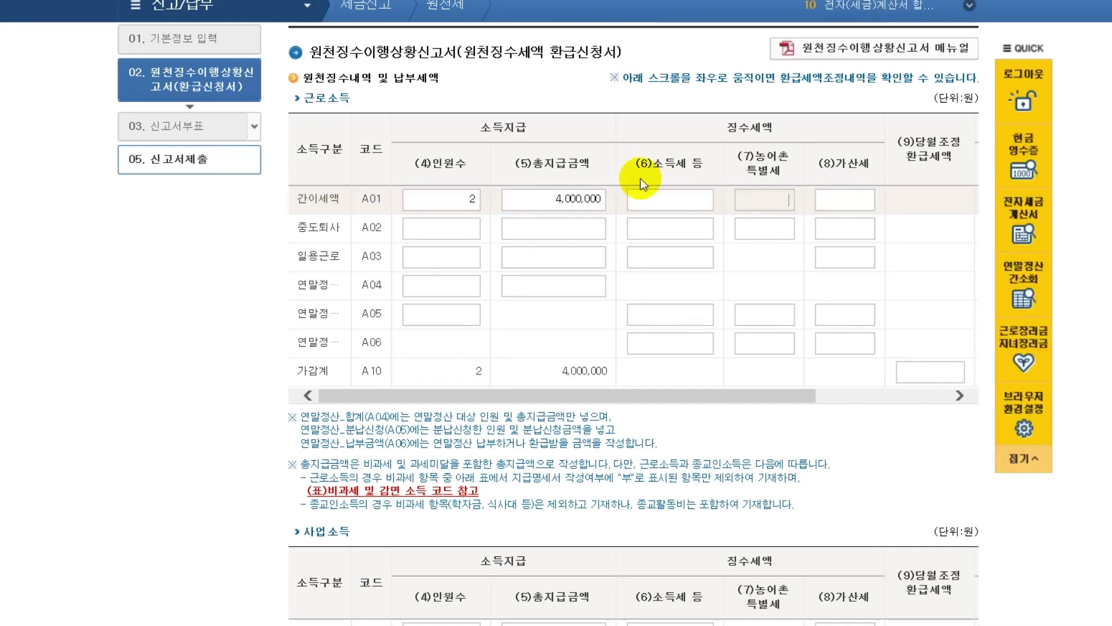
pyautogui.click(679, 192)
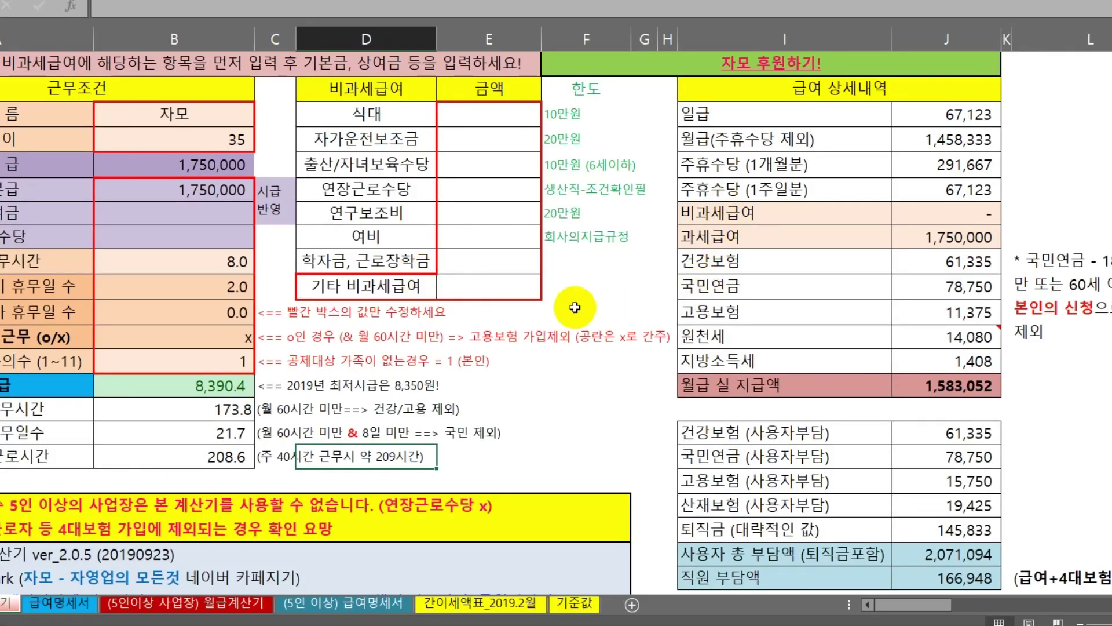
# - Switch to Excel and examine the salary calculator's working conditions, creator information and usage notes
pyautogui.click(575, 309)
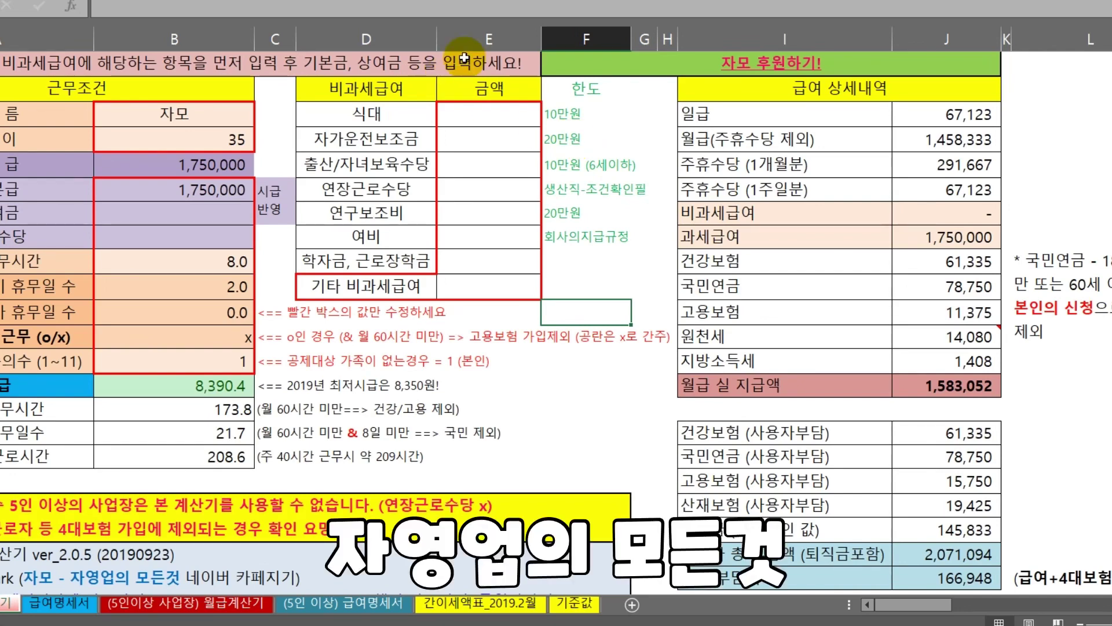
pyautogui.press('Left')
pyautogui.press('Left')
pyautogui.press('Left')
pyautogui.press('Left')
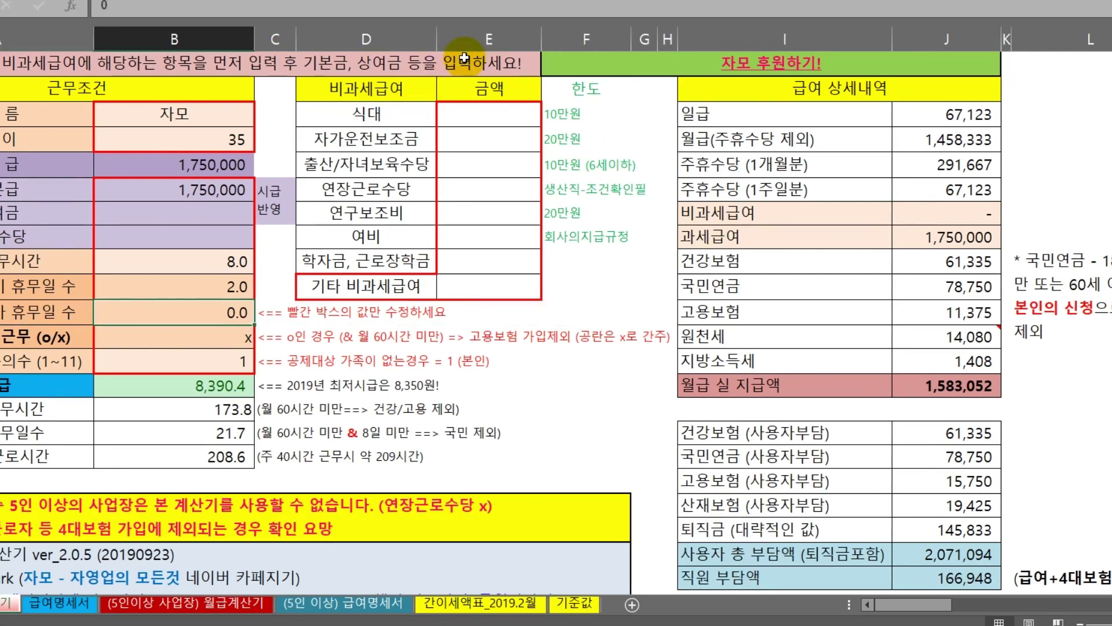
pyautogui.scroll(-3, 463, 58)
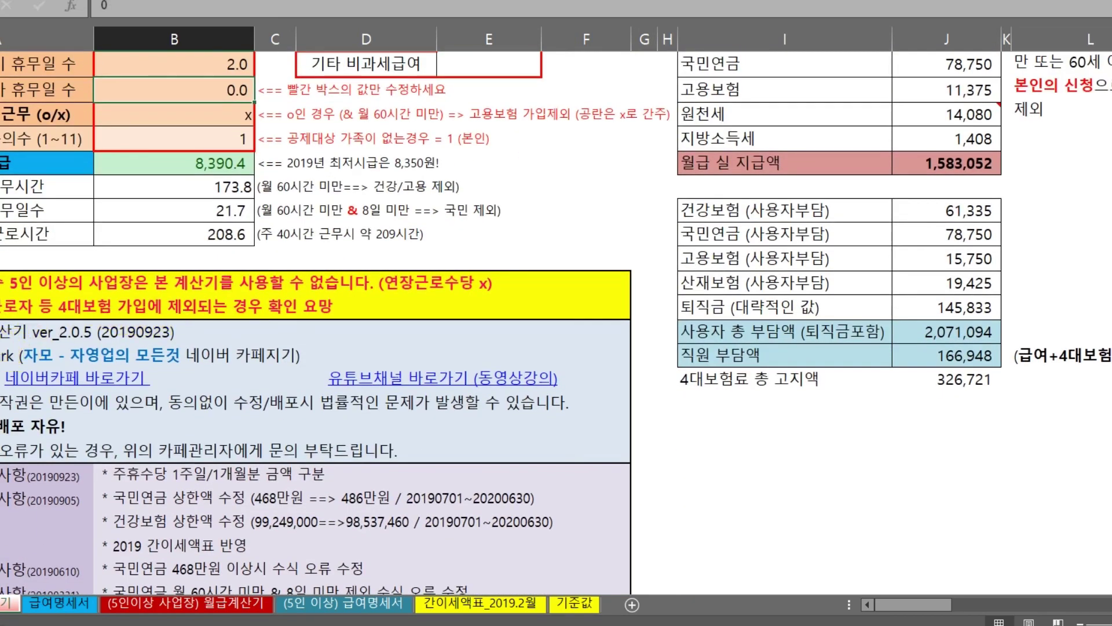
pyautogui.moveTo(70, 355); pyautogui.dragTo(621, 366)
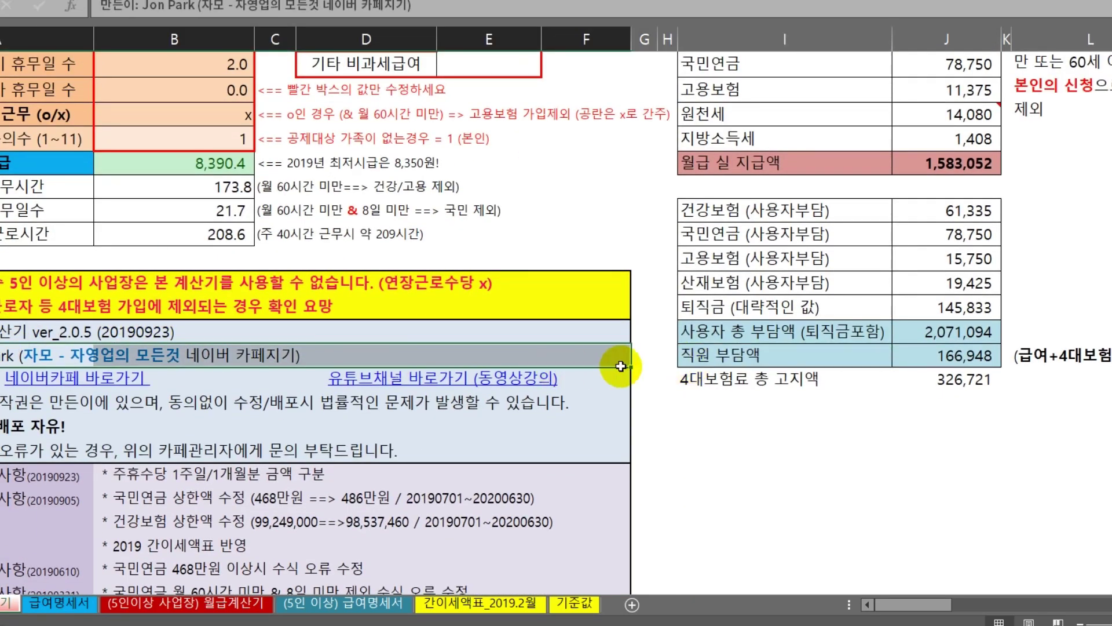
pyautogui.click(371, 402)
pyautogui.click(567, 354)
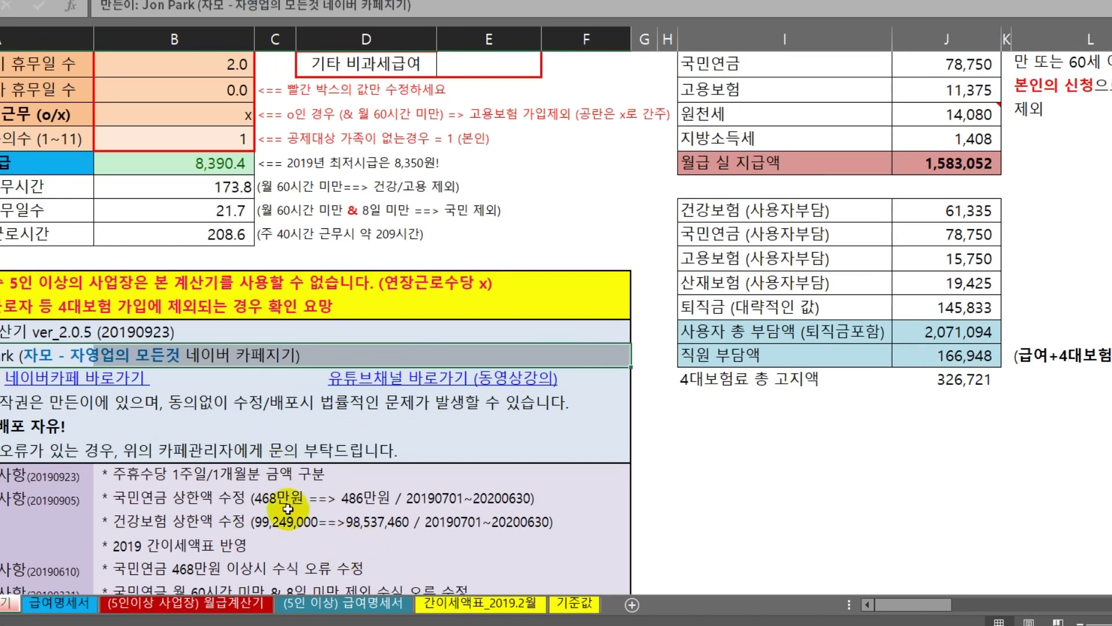
pyautogui.click(243, 450)
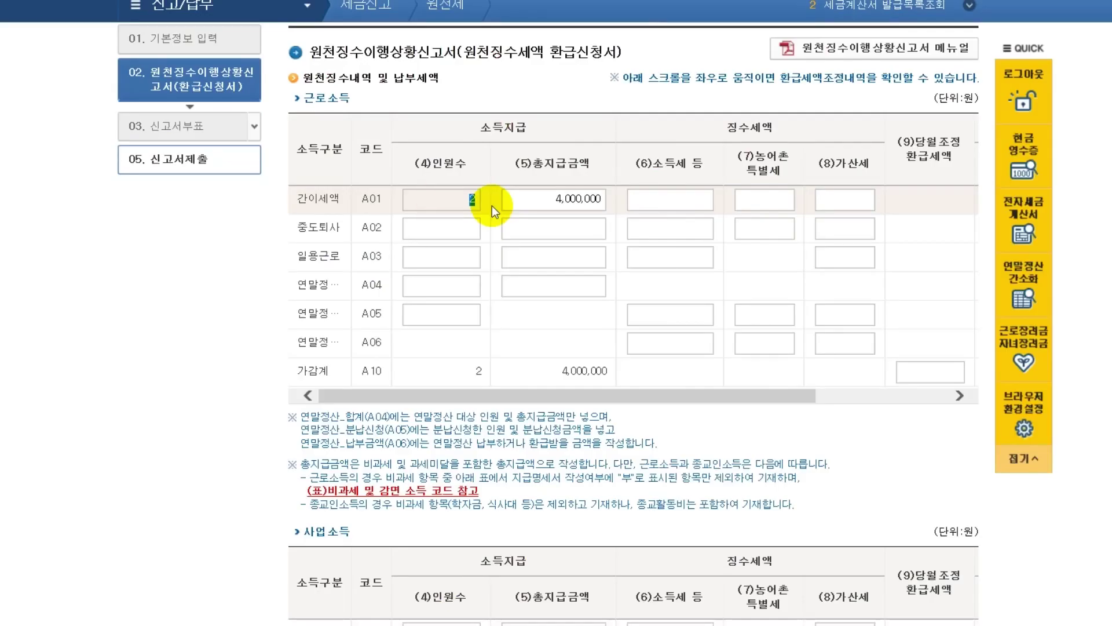
# - Change the headcount in the earned income row A01 to 1
pyautogui.click(428, 202)
pyautogui.write('1')
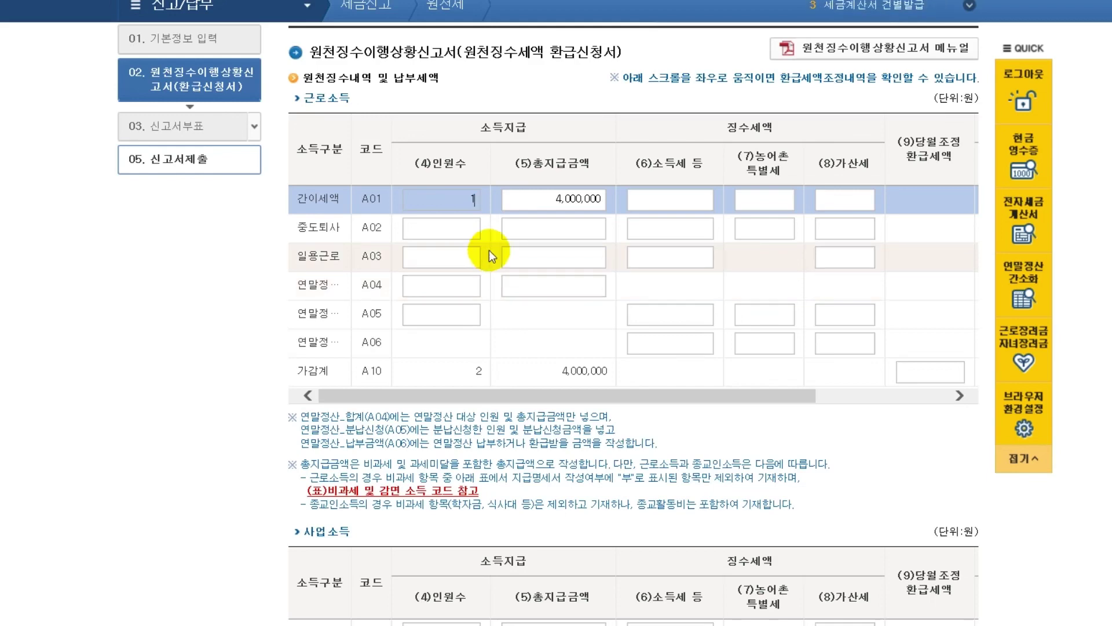
pyautogui.click(533, 204)
# - Switch to the Excel salary calculator and check the non-taxable meal allowance, base pay and monthly salary cells
pyautogui.hotkey('alt', 'Tab')
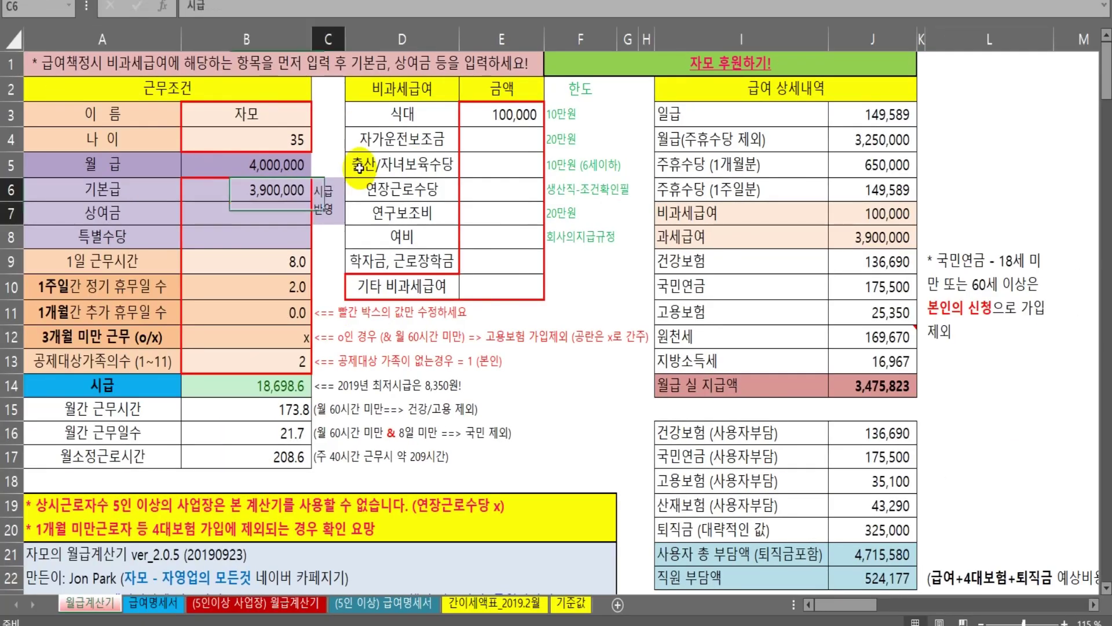
pyautogui.press('Right')
pyautogui.press('Up')
pyautogui.press('Up')
pyautogui.press('Up')
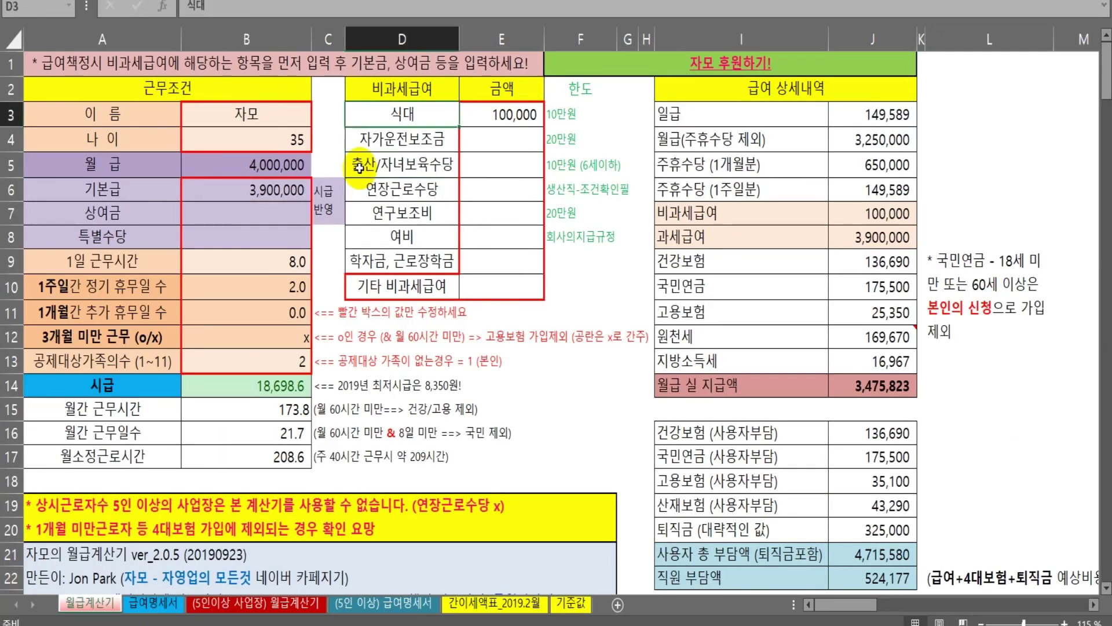
pyautogui.press('Right')
pyautogui.press('Left')
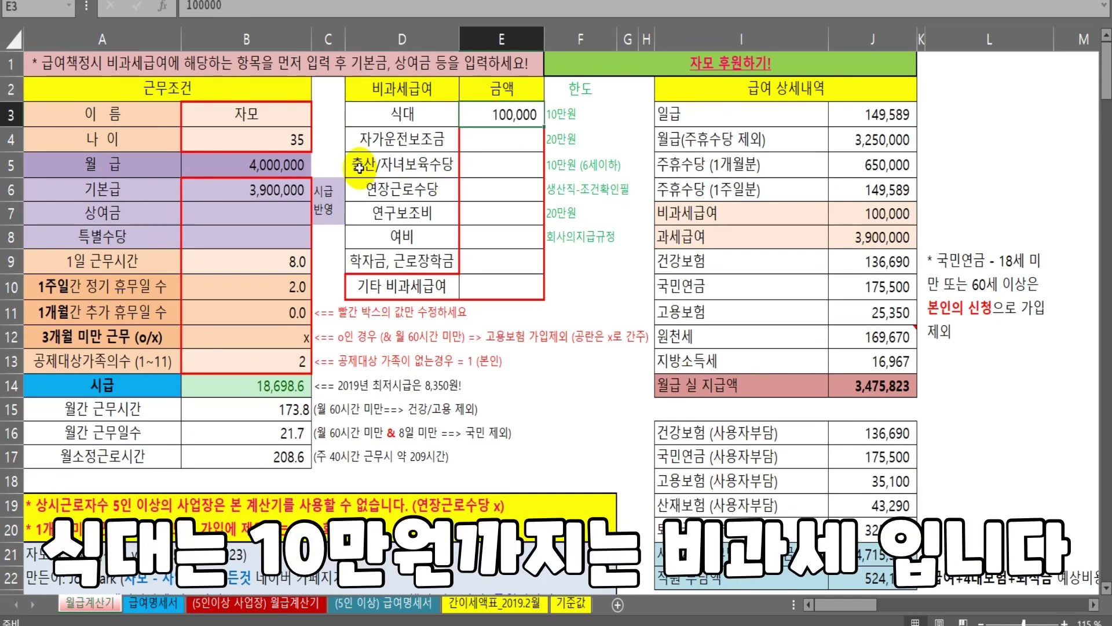
pyautogui.press('Down')
pyautogui.press('Left')
pyautogui.press('Left')
pyautogui.press('Down')
pyautogui.press('Down')
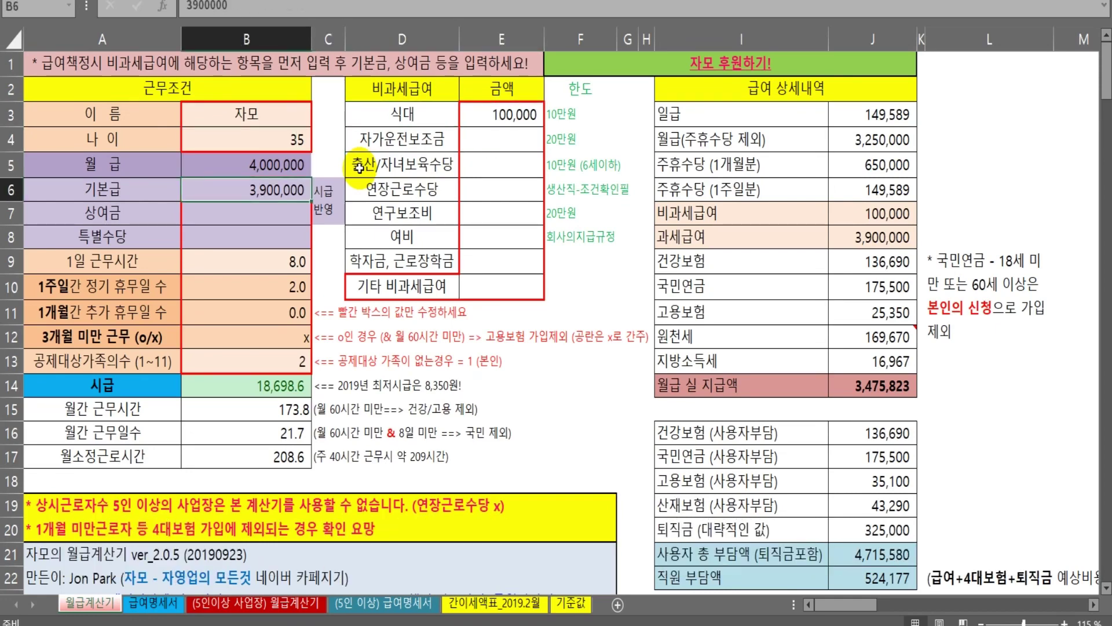
pyautogui.press('Up')
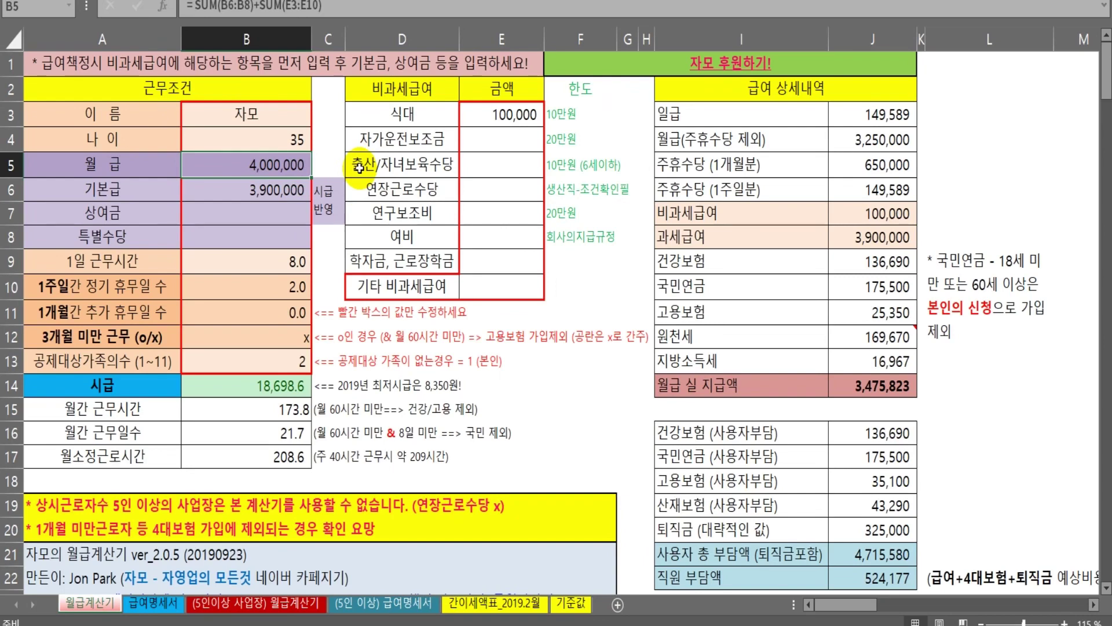
# - Check the number of deductible family members and the resulting withholding tax (원천세) and local income tax in the calculator
pyautogui.press('Down')
pyautogui.press('Down')
pyautogui.press('Down')
pyautogui.press('Down')
pyautogui.press('Down')
pyautogui.press('Down')
pyautogui.press('Down')
pyautogui.press('Down')
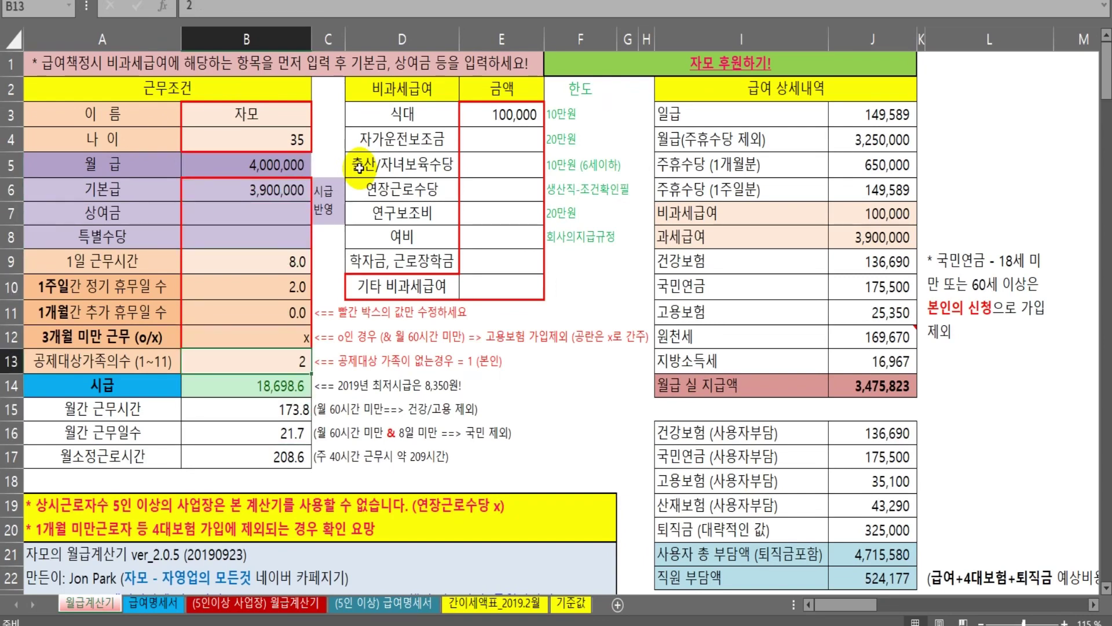
pyautogui.press('Right')
pyautogui.press('Right')
pyautogui.press('Up')
pyautogui.press('Right')
pyautogui.press('Right')
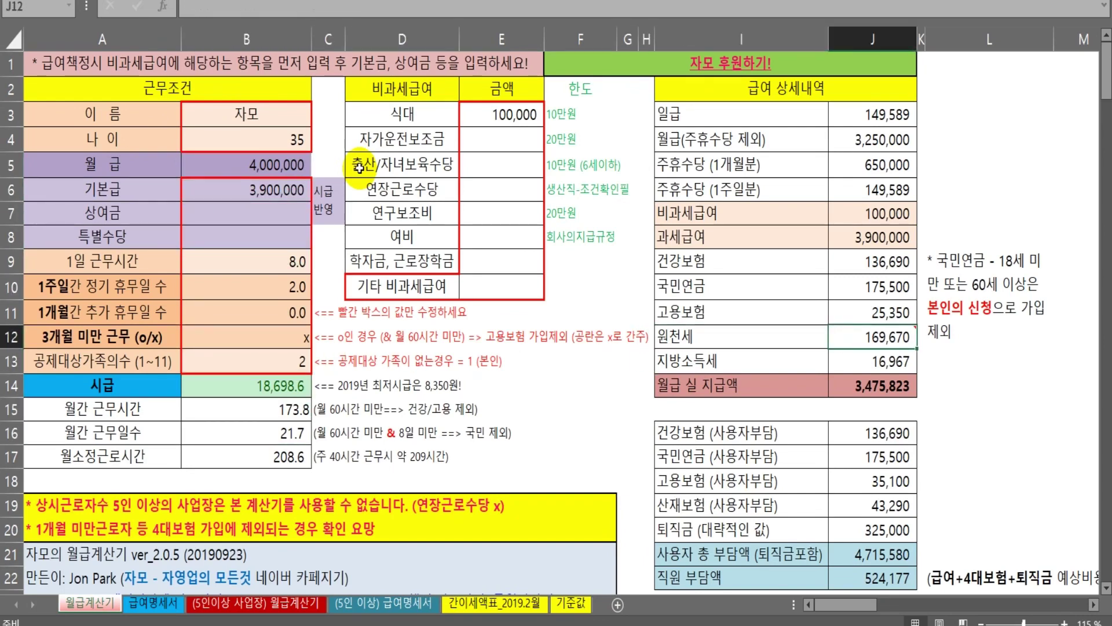
pyautogui.hotkey('shift', 'Down')
pyautogui.hotkey('shift', 'Up')
pyautogui.press('Down')
pyautogui.press('Up')
# - Switch back to Hometax and enter 169,670 as the income tax in the earned income row A01
pyautogui.hotkey('alt', 'Tab')
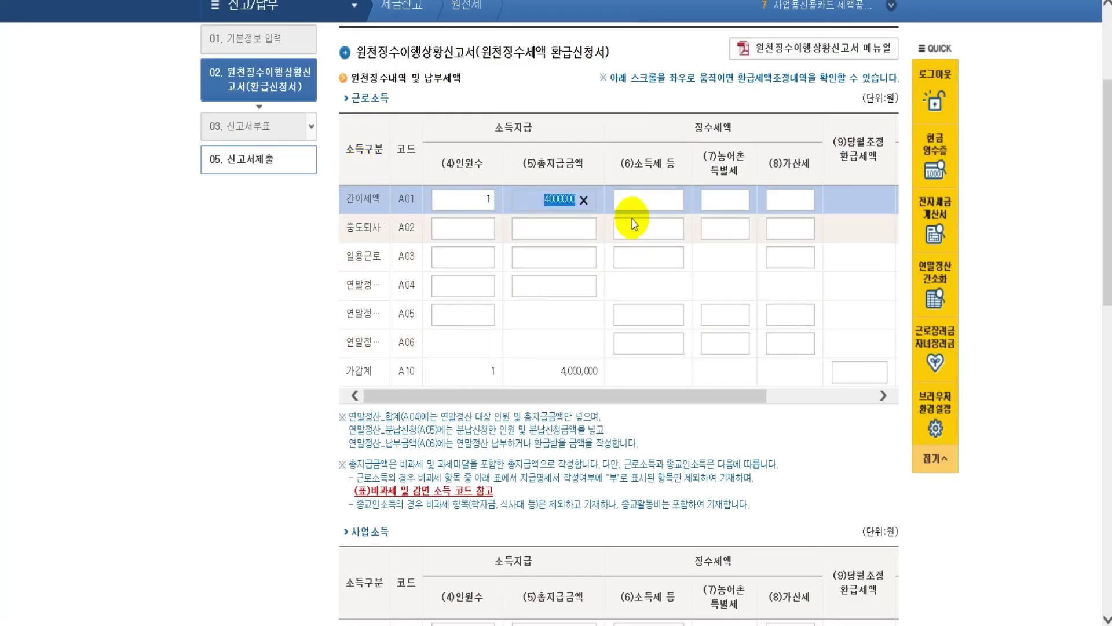
pyautogui.hotkey('alt', 'Tab')
pyautogui.click(639, 207)
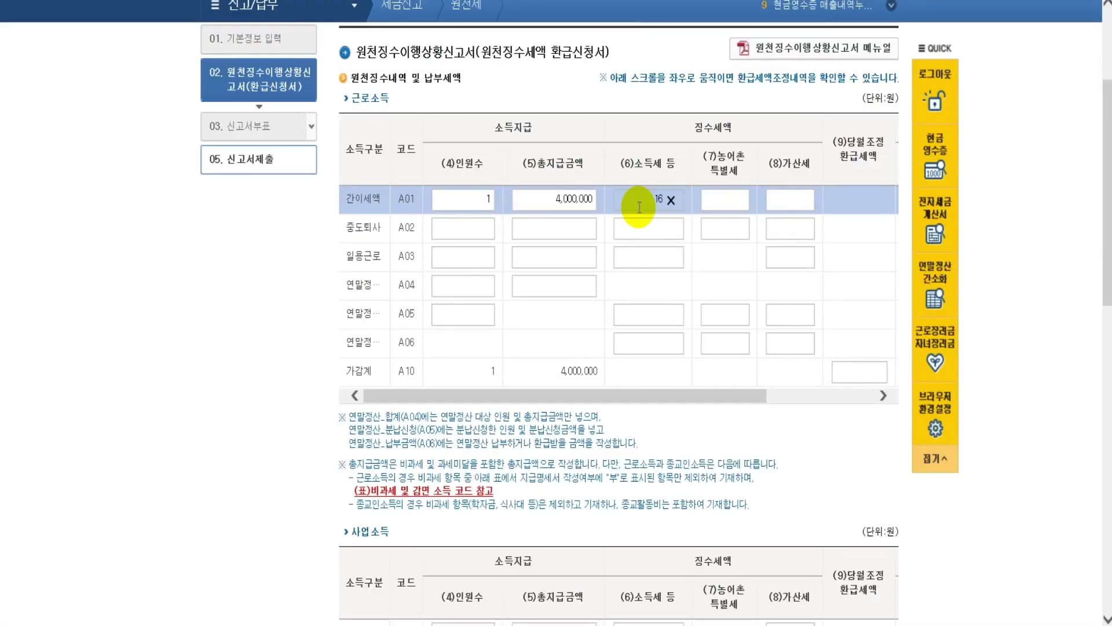
pyautogui.hotkey('alt', 'Tab')
pyautogui.hotkey('alt', 'Tab')
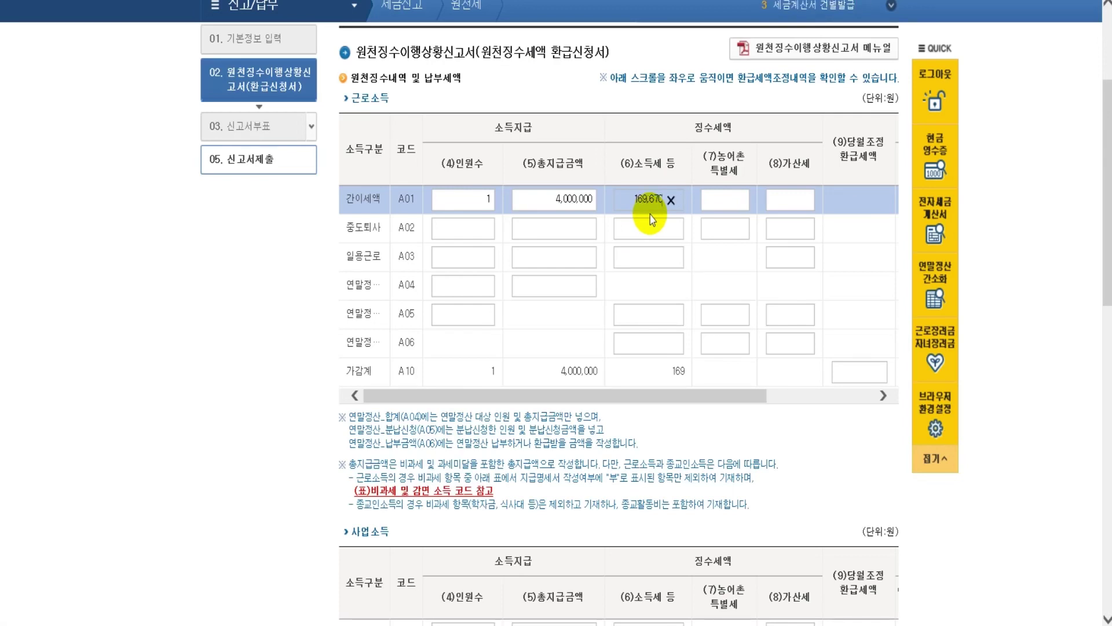
pyautogui.press('Tab')
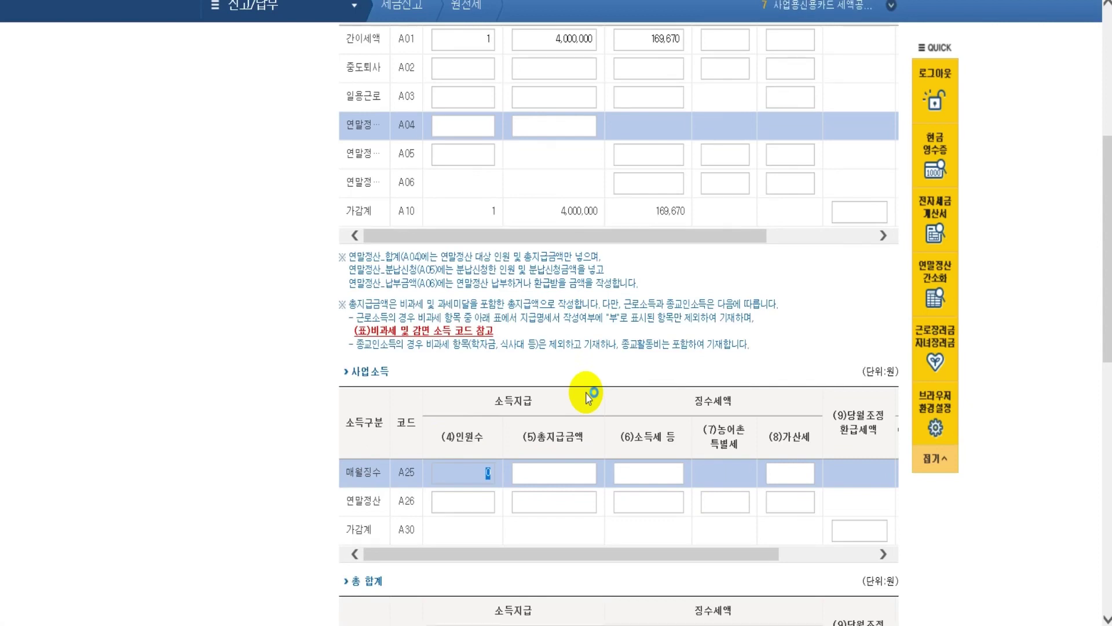
# - Fill the business income row A25 (매월징수) with headcount 1, total payment 1,000,000 and income tax 30,000
pyautogui.press('BackSpace')
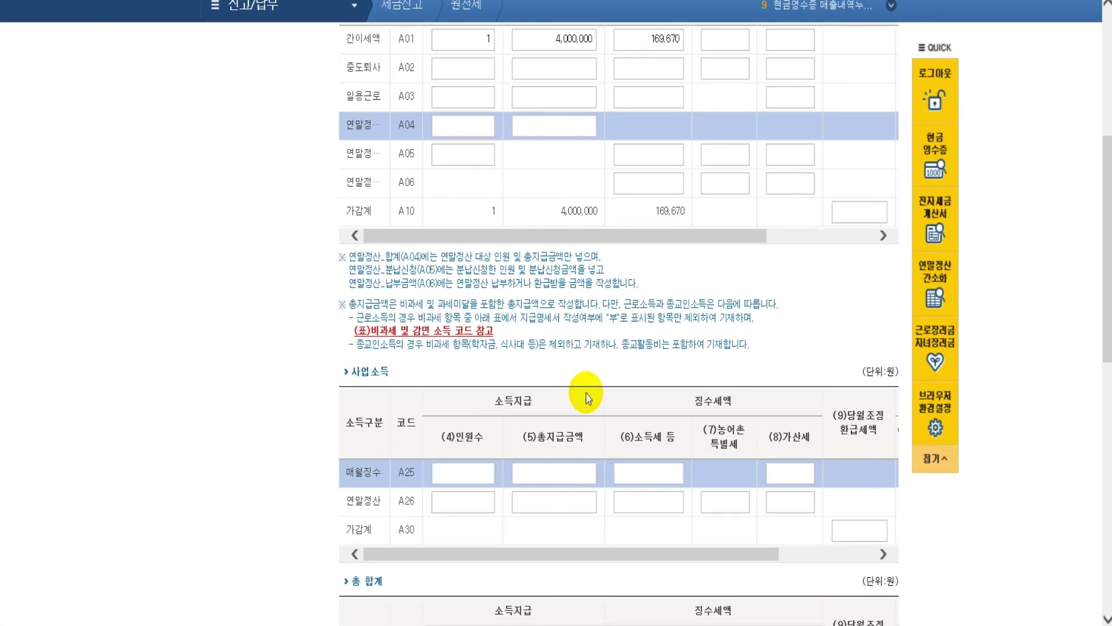
pyautogui.write('1')
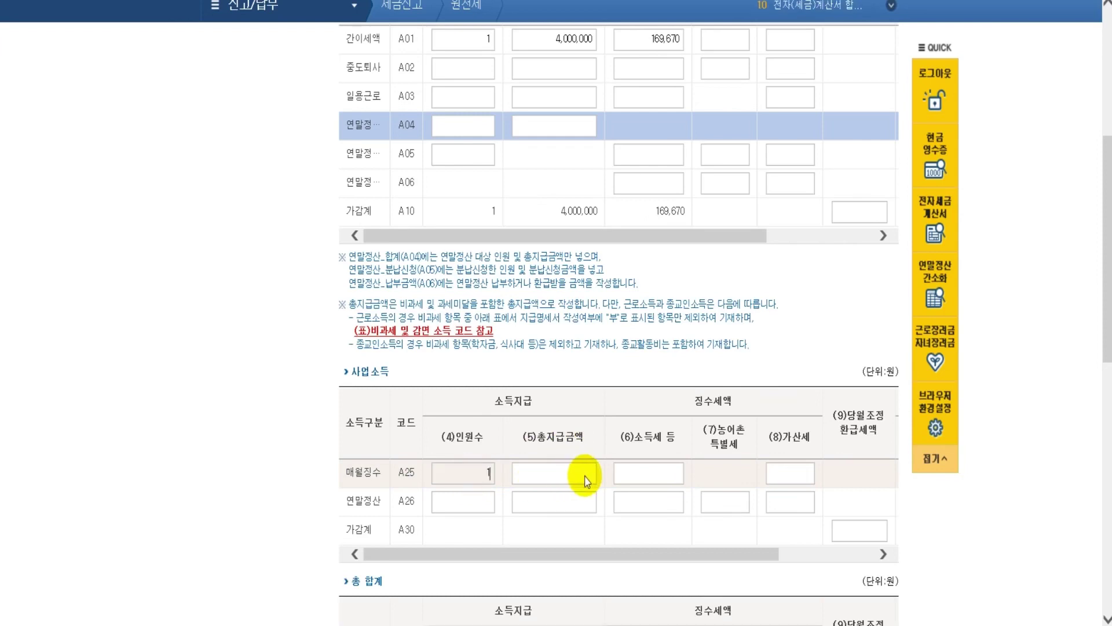
pyautogui.click(586, 476)
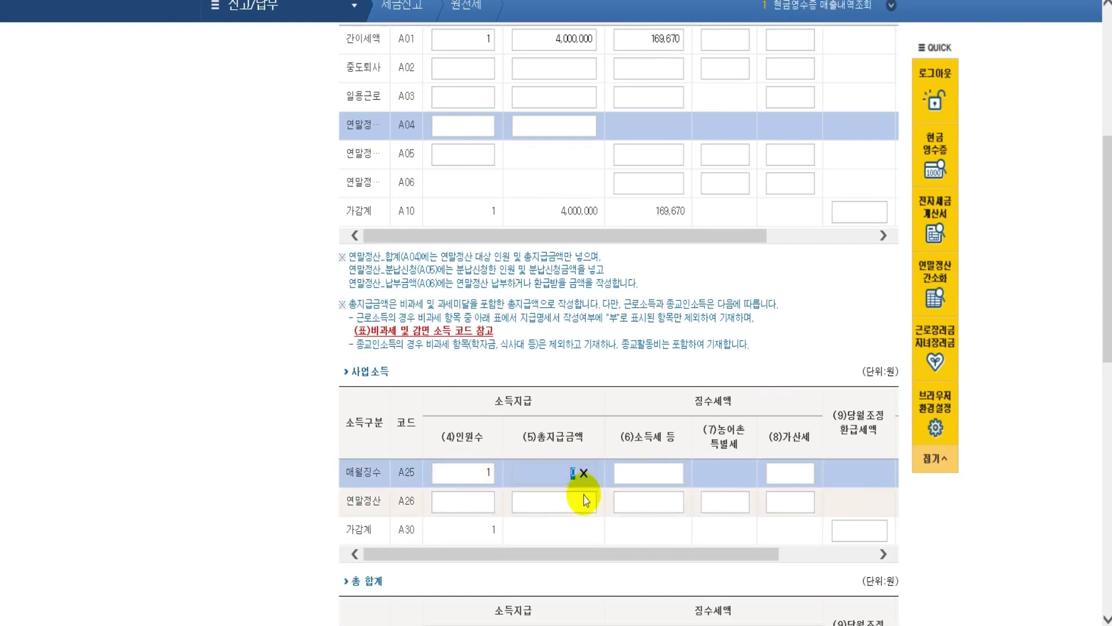
pyautogui.write('10000000')
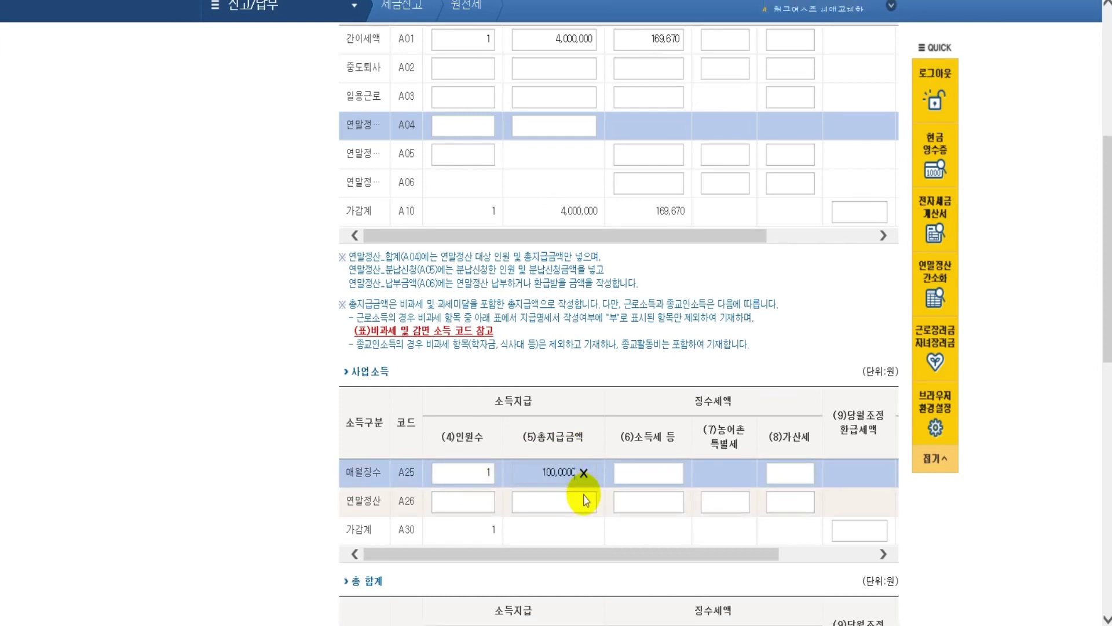
pyautogui.press('Tab')
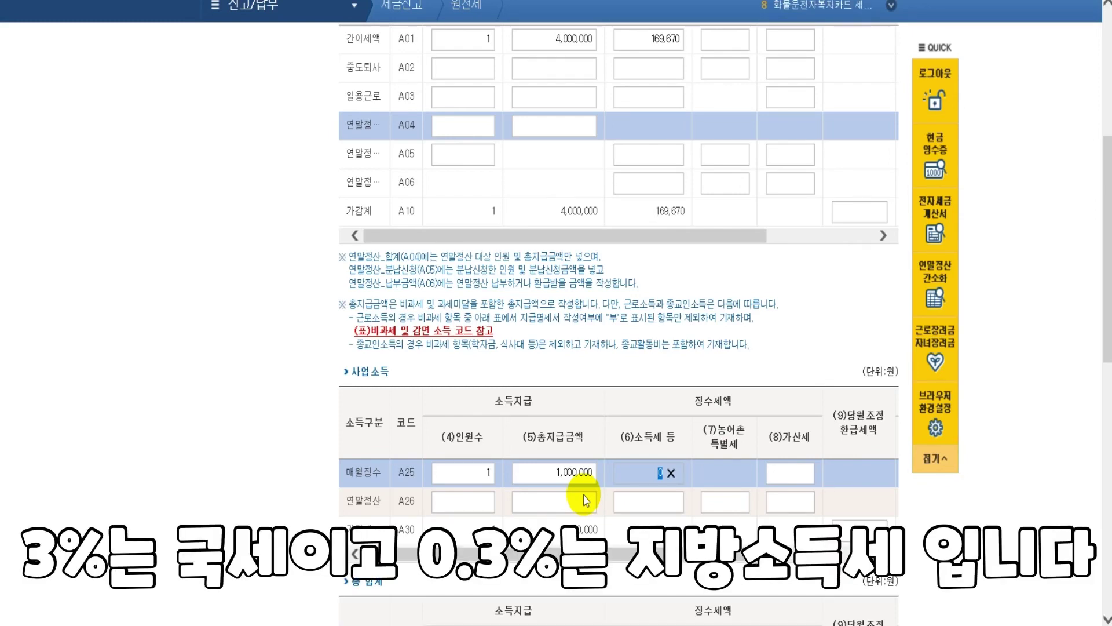
pyautogui.write('0000')
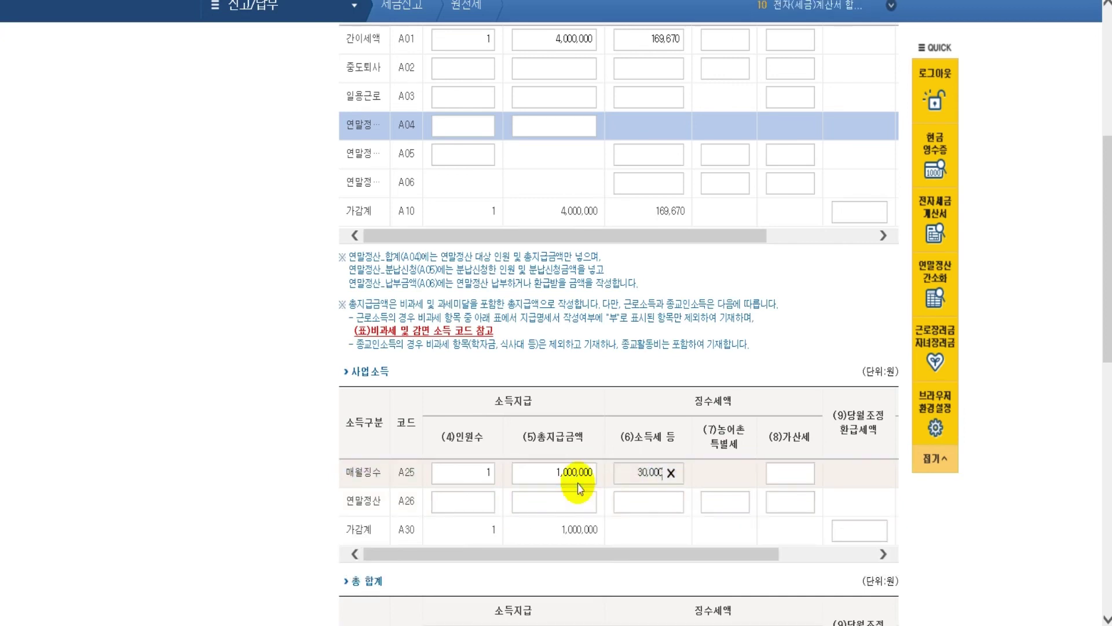
pyautogui.click(632, 420)
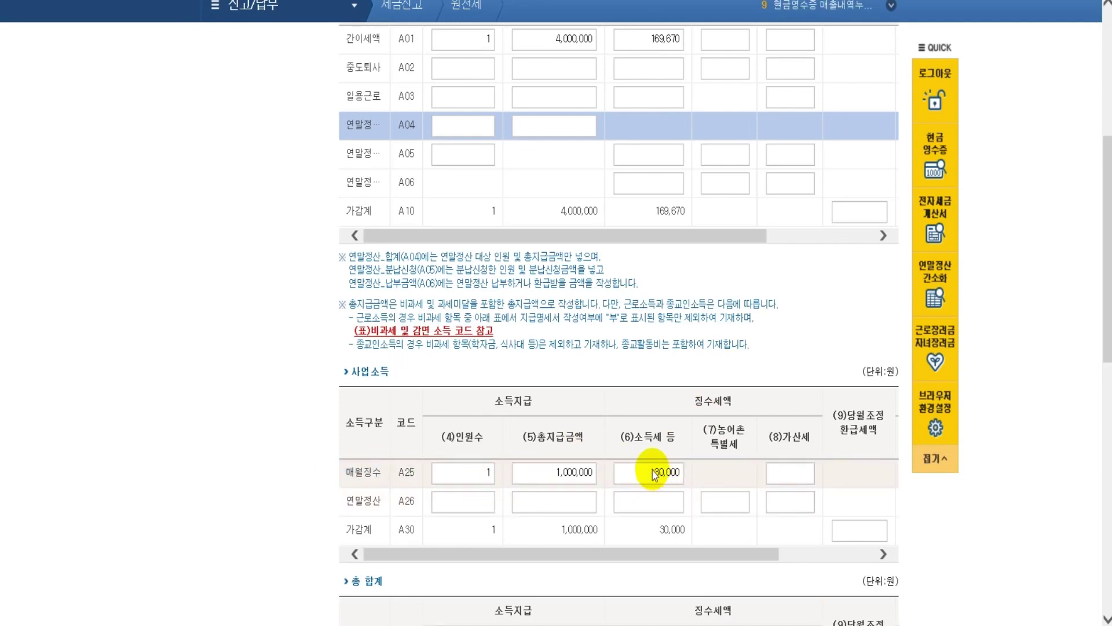
pyautogui.scroll(6, 657, 479)
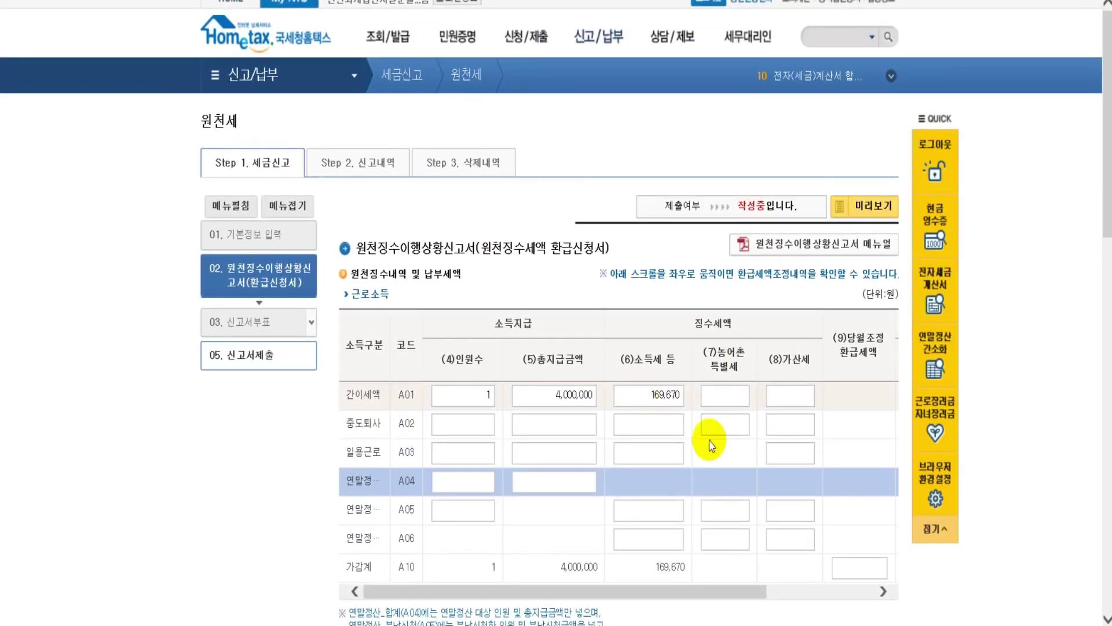
# - Check the totals and refund adjustment section of the withholding return, then save it and continue to the next page
pyautogui.scroll(-13, 740, 490)
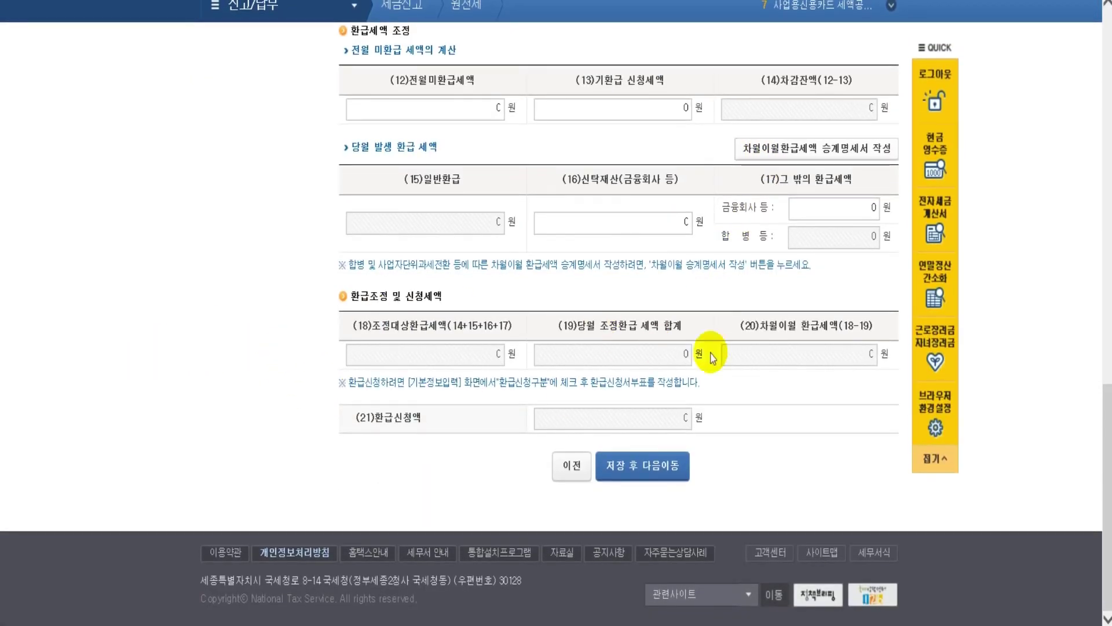
pyautogui.scroll(3, 656, 404)
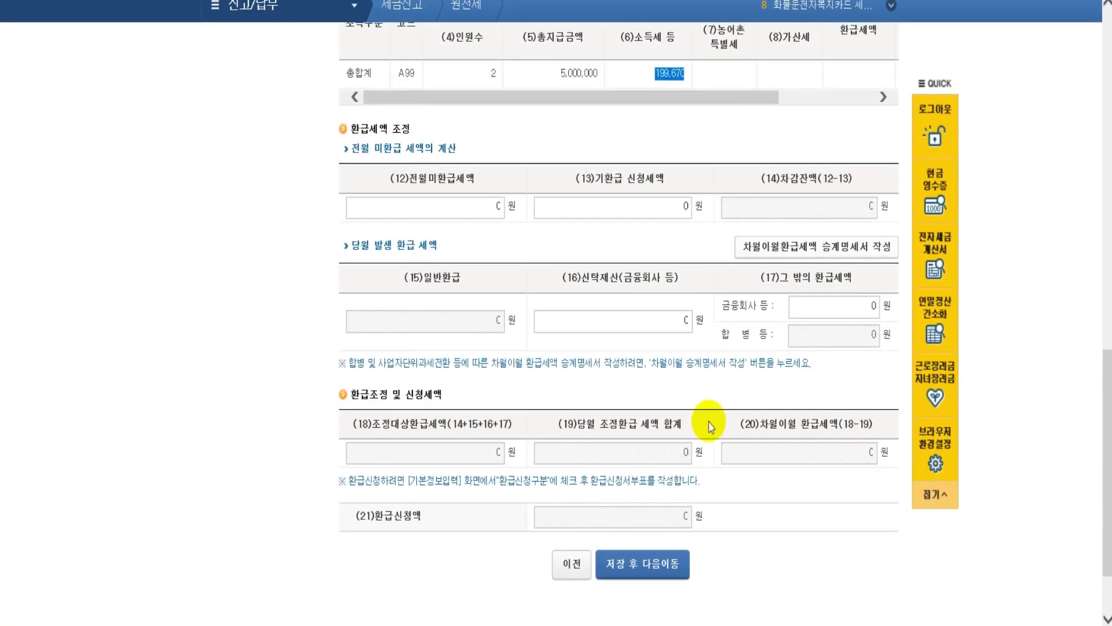
pyautogui.scroll(-3, 676, 391)
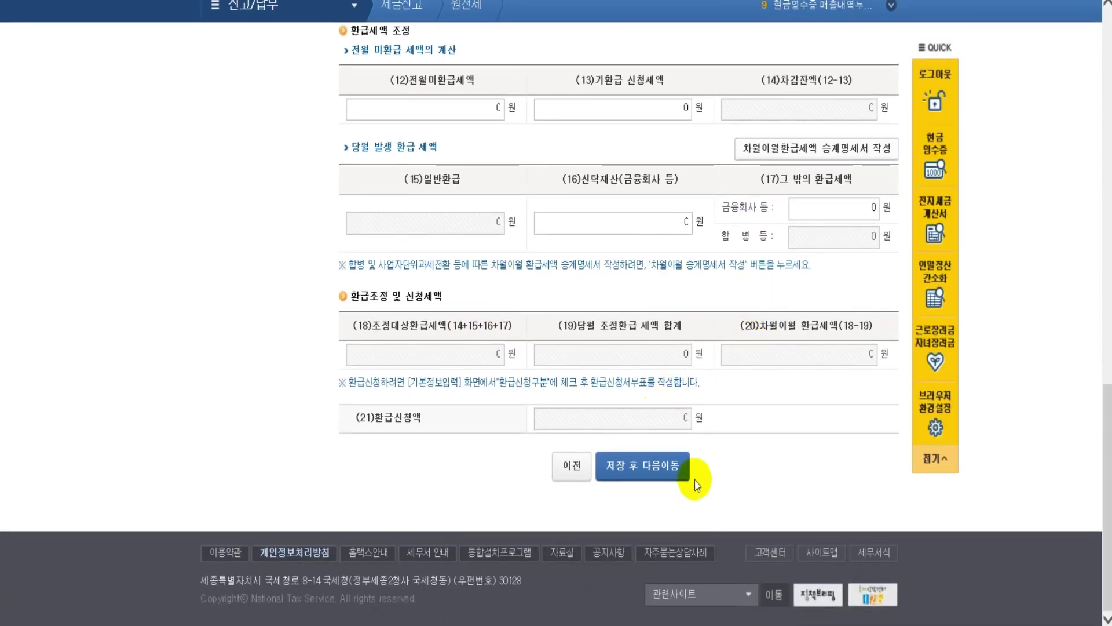
pyautogui.click(681, 474)
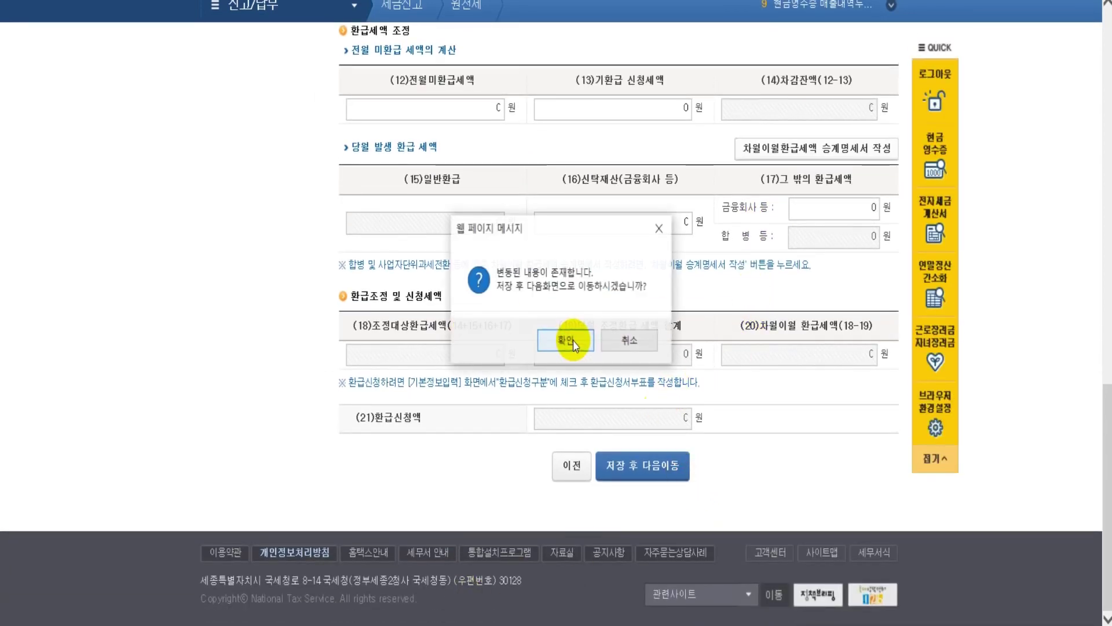
pyautogui.click(570, 339)
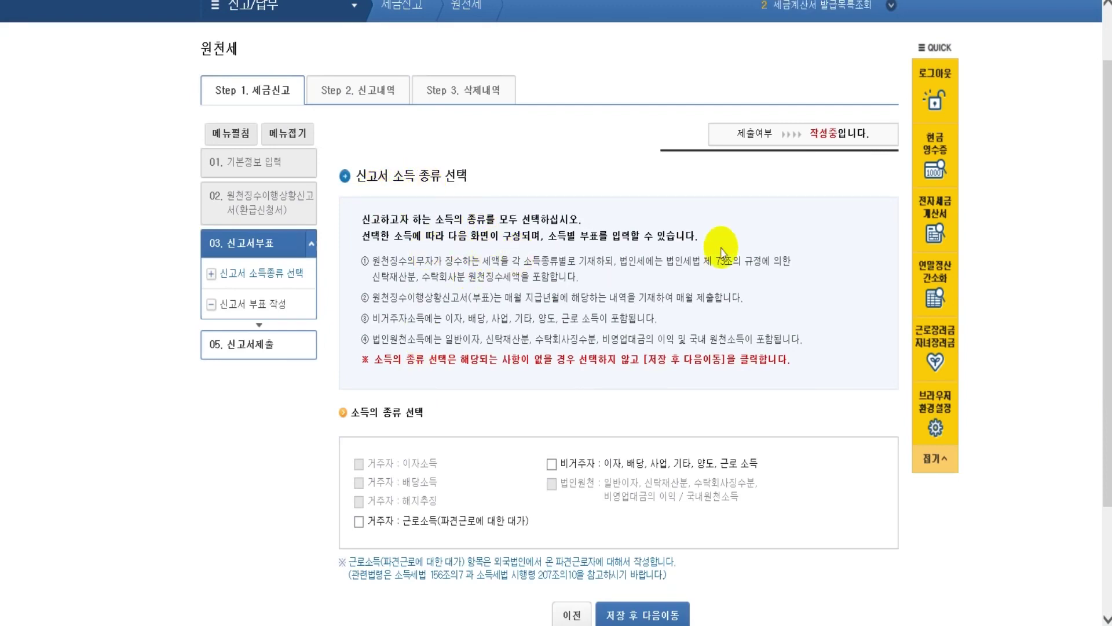
# - Leave all income types for the supplementary schedules unselected, then save and continue
pyautogui.scroll(-1, 776, 319)
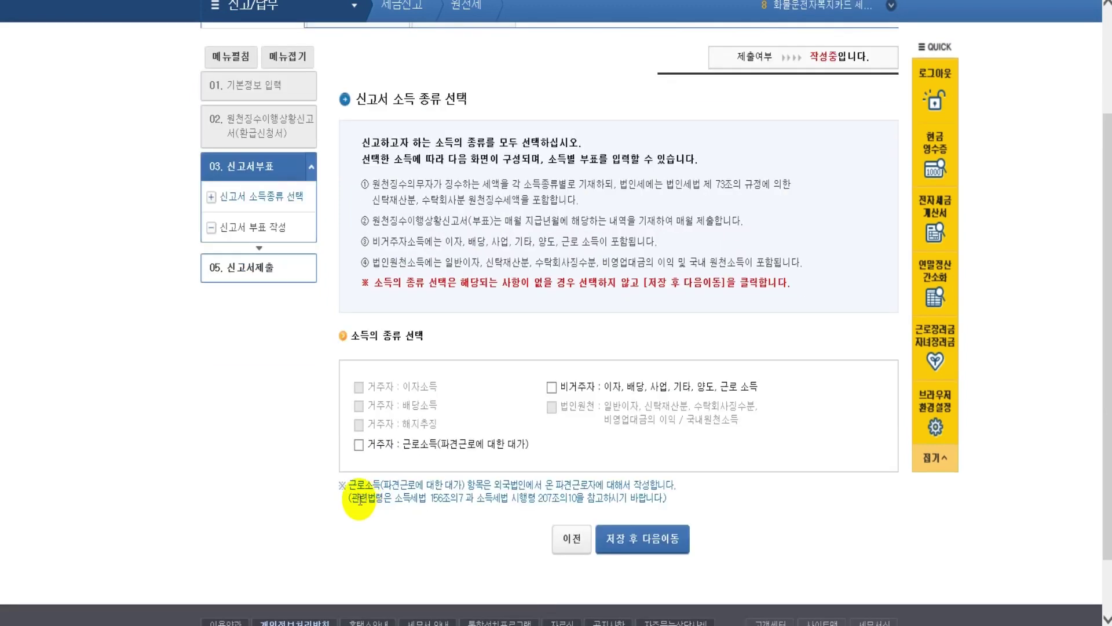
pyautogui.click(666, 541)
pyautogui.click(592, 344)
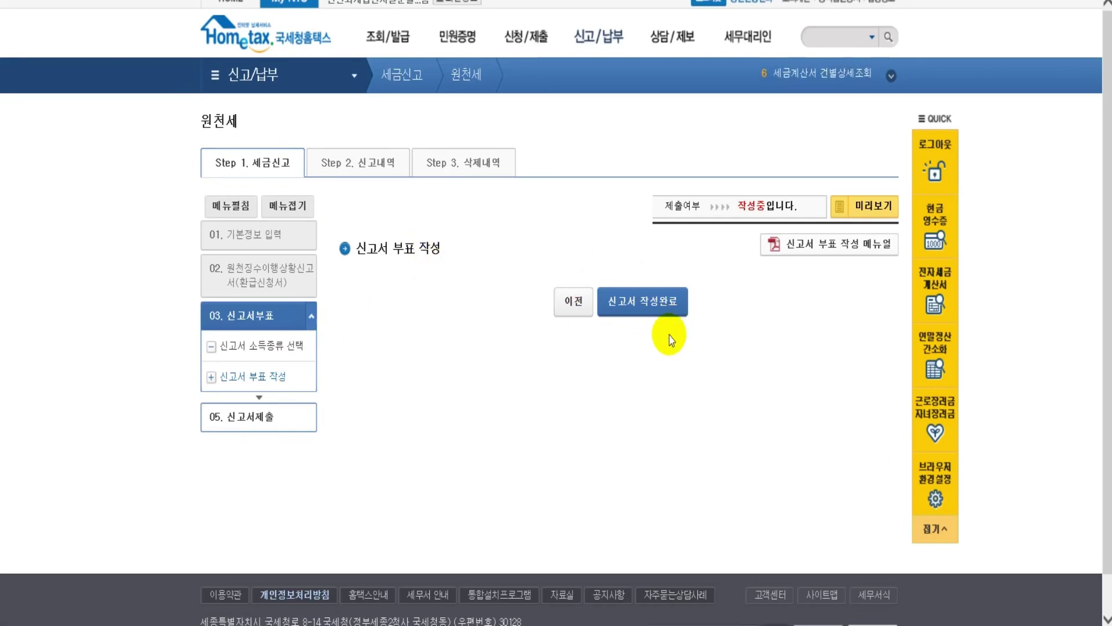
# - Look through the list of submitted returns, including the receipt and payment slip columns
pyautogui.click(309, 174)
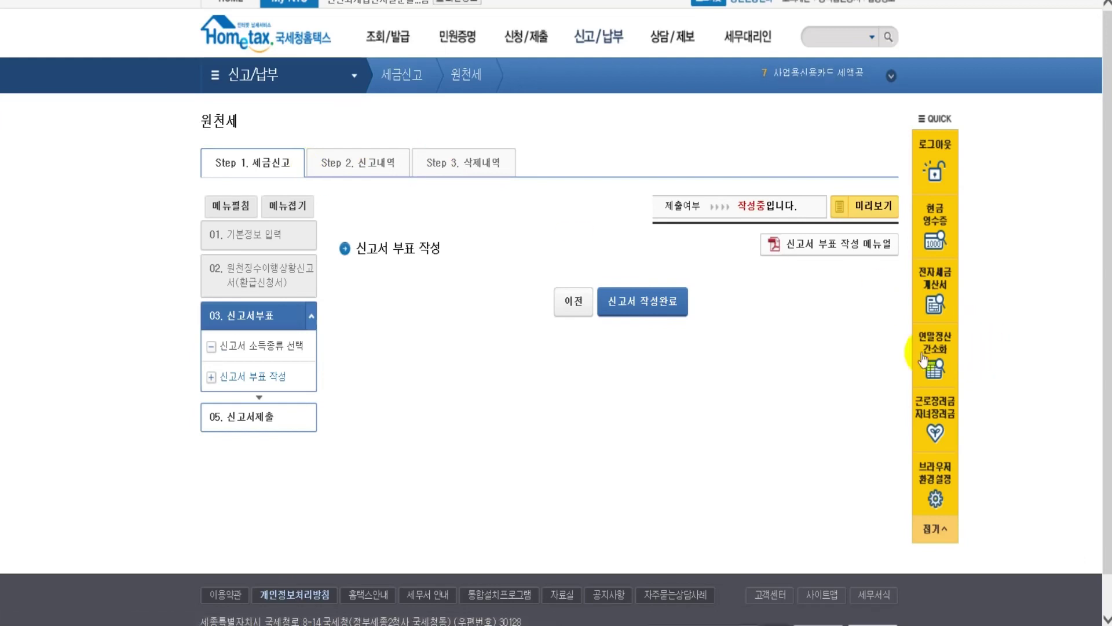
pyautogui.scroll(-2, 794, 350)
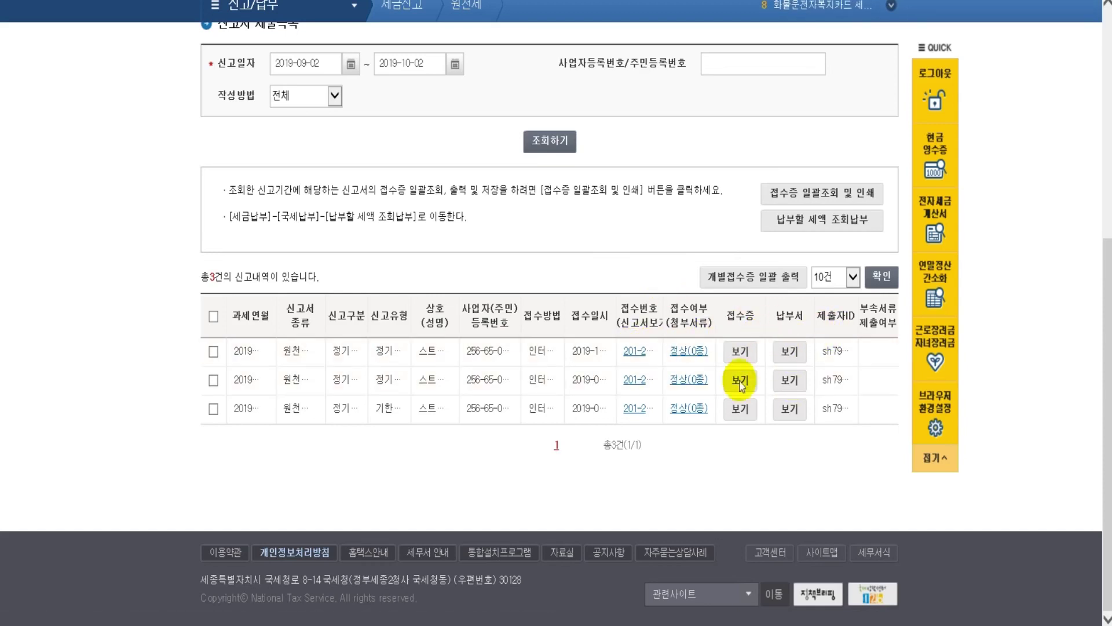
pyautogui.scroll(5, 730, 365)
pyautogui.scroll(-5, 363, 325)
# - Look over the National Tax Service 근로소득 간이세액표 page and its lookup fields for monthly salary and number of dependents
pyautogui.scroll(7, 342, 157)
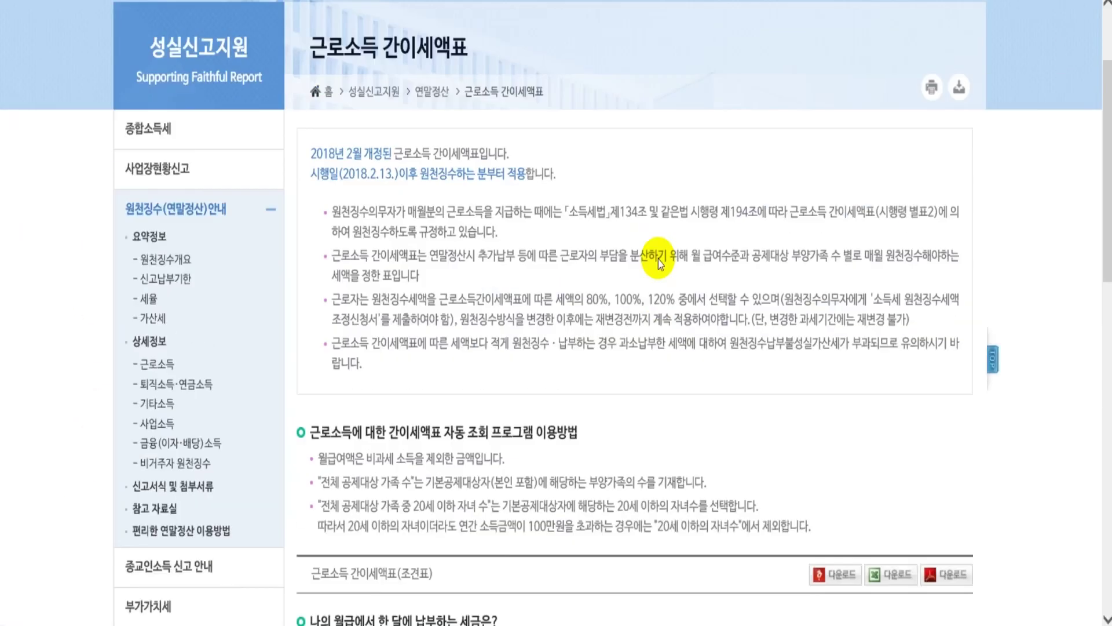
pyautogui.scroll(3, 519, 238)
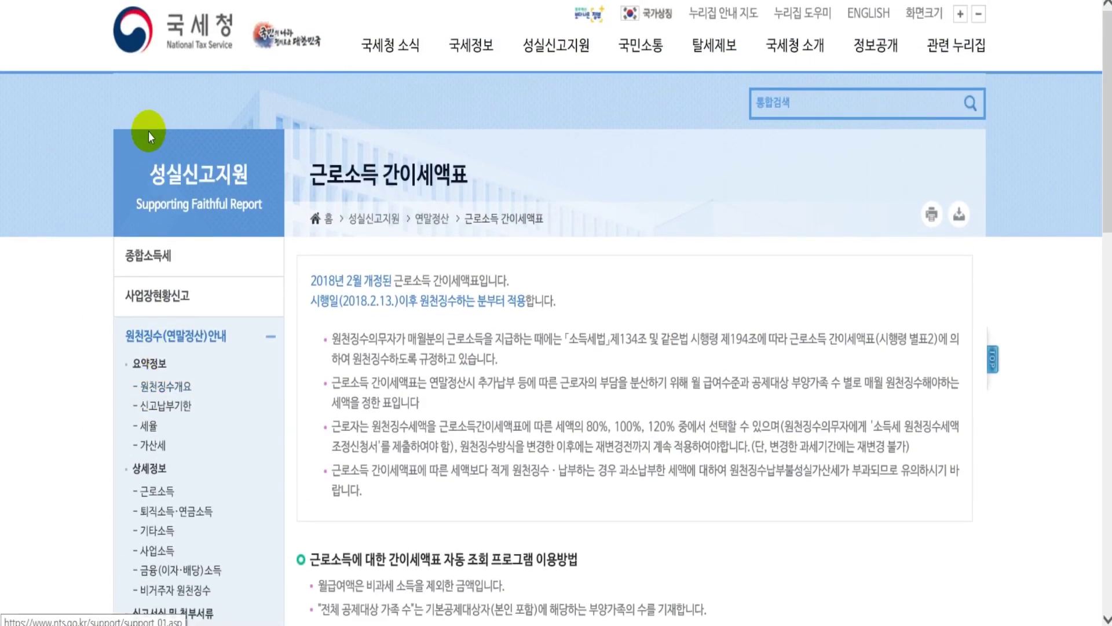
pyautogui.scroll(-8, 667, 244)
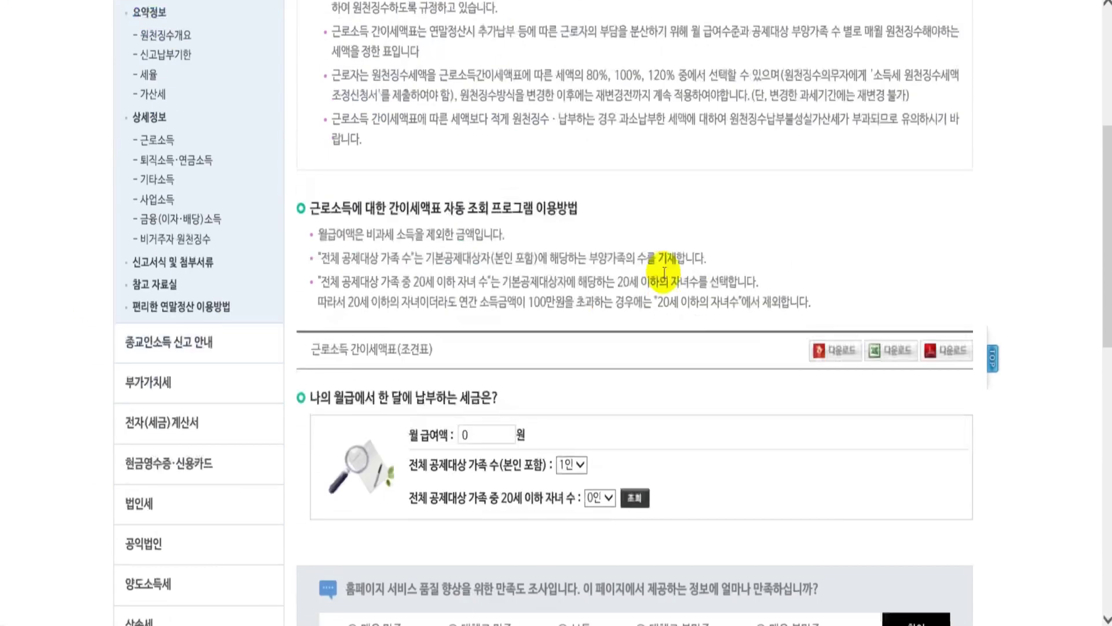
pyautogui.click(580, 356)
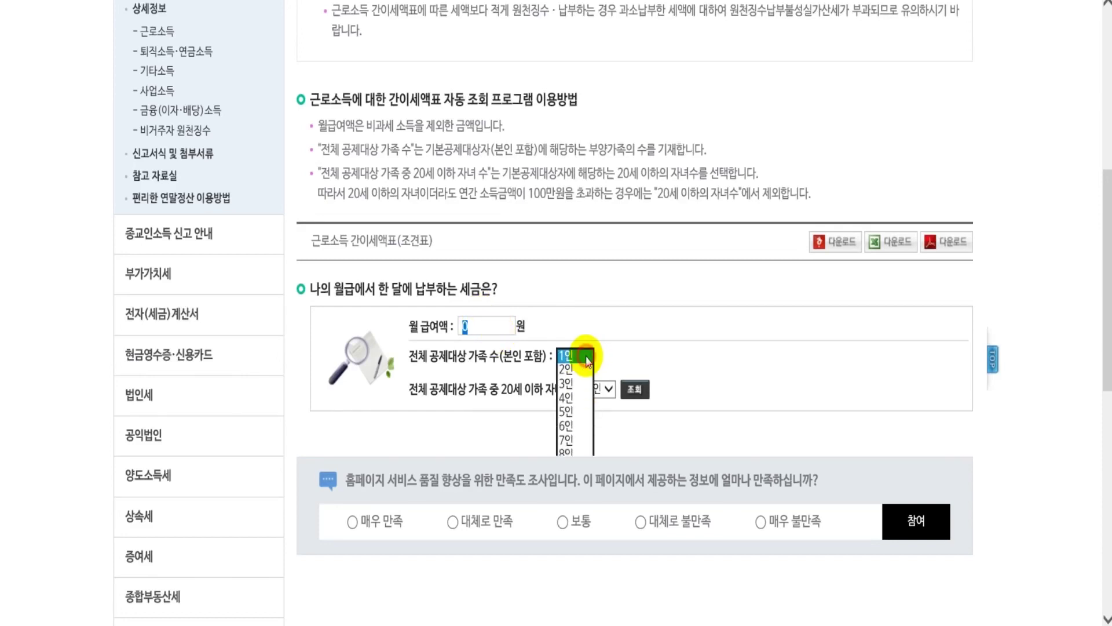
pyautogui.click(640, 343)
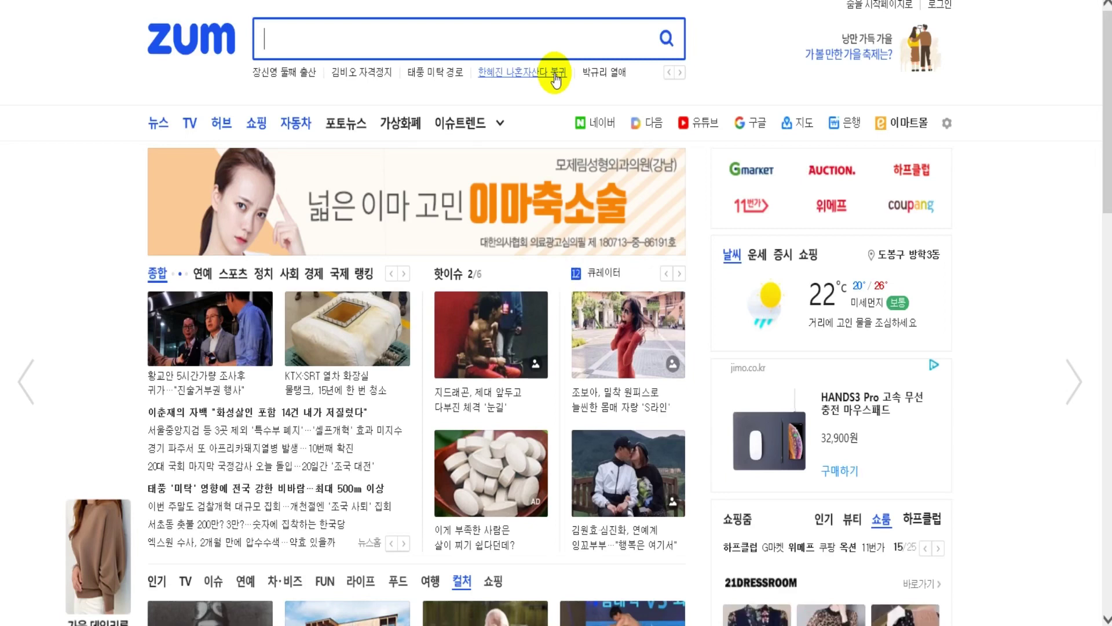
pyautogui.write('이택스')
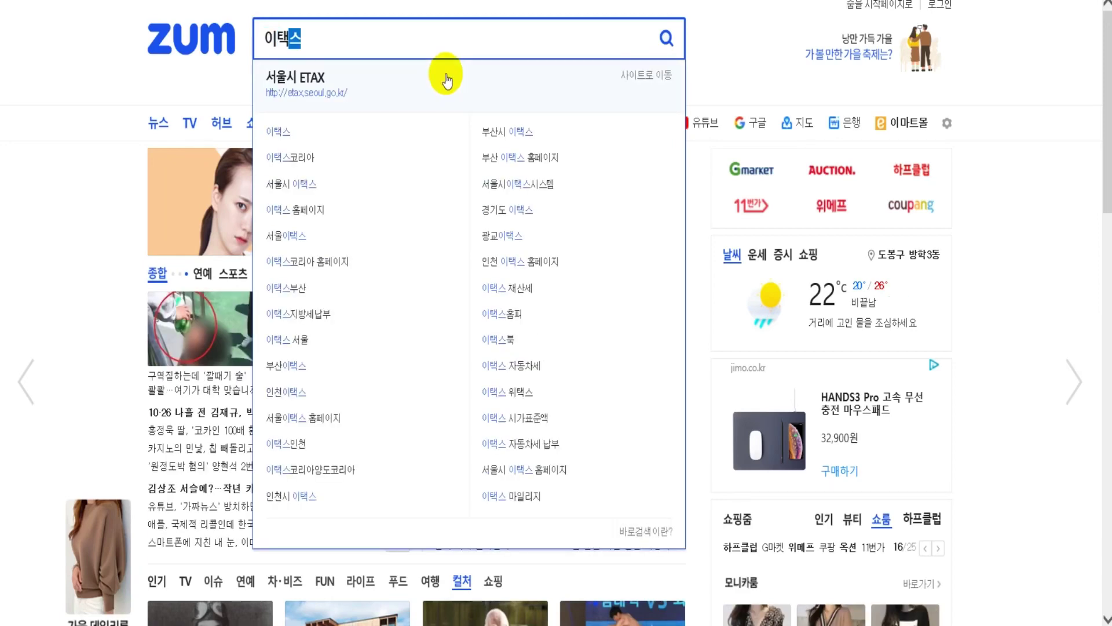
pyautogui.press('BackSpace')
pyautogui.press('BackSpace')
pyautogui.press('BackSpace')
pyautogui.write('위ㅌ')
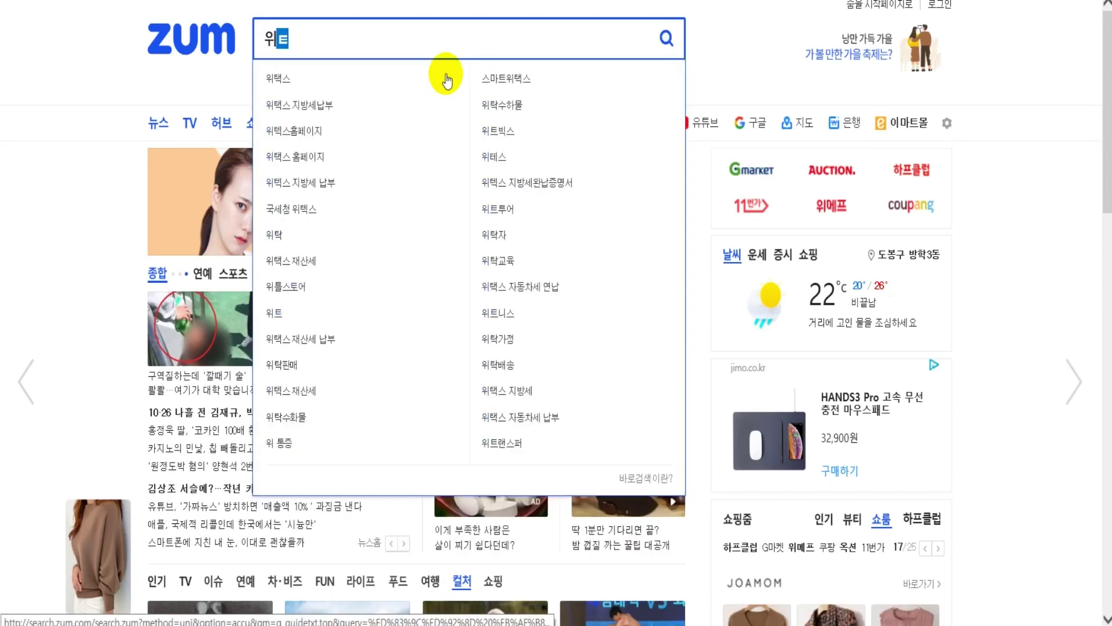
pyautogui.write('ㅐㄱㅅㅡ')
pyautogui.press('BackSpace')
pyautogui.press('BackSpace')
pyautogui.press('BackSpace')
# - Search for 이택스, go to the 서울시 ETAX site and open the 특별징수분 filing form under 지방소득세
pyautogui.write('이택스')
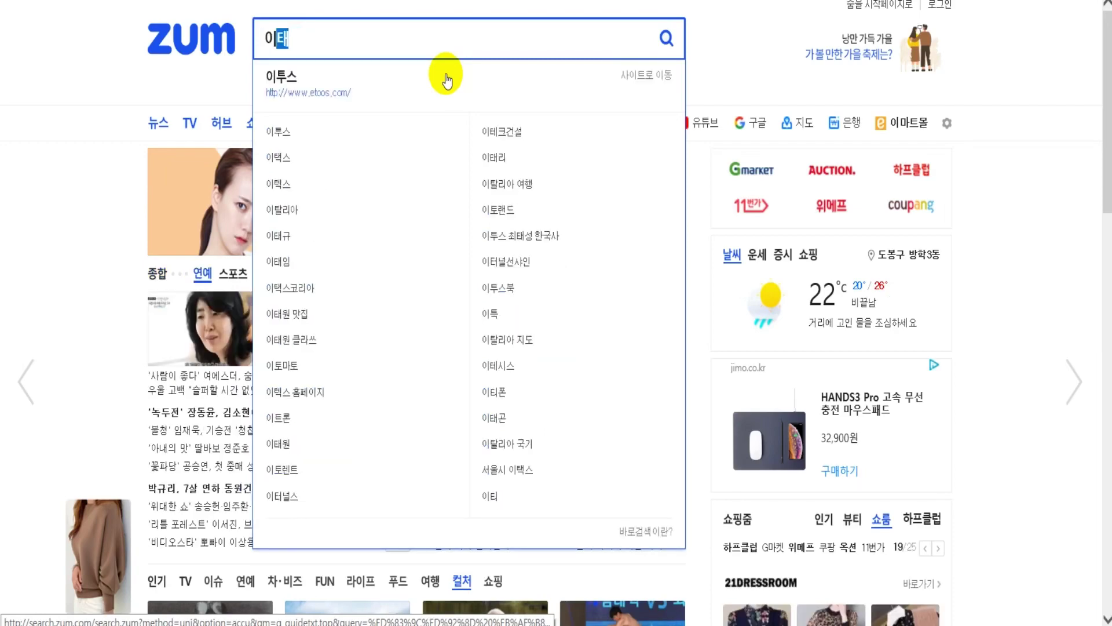
pyautogui.click(446, 82)
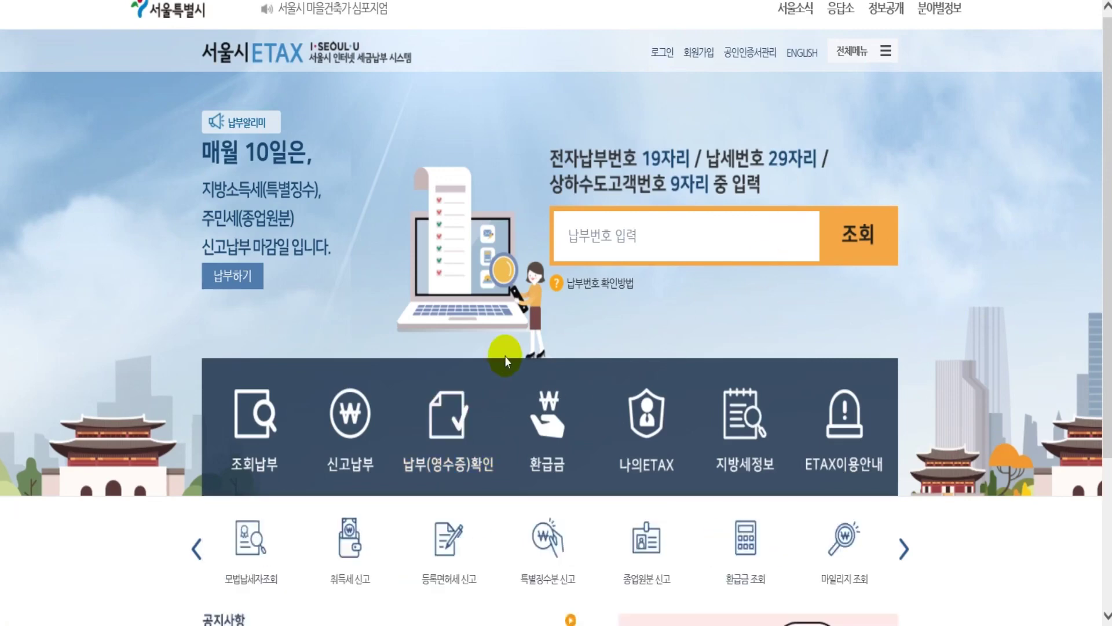
pyautogui.scroll(-3, 376, 255)
pyautogui.moveTo(377, 255)
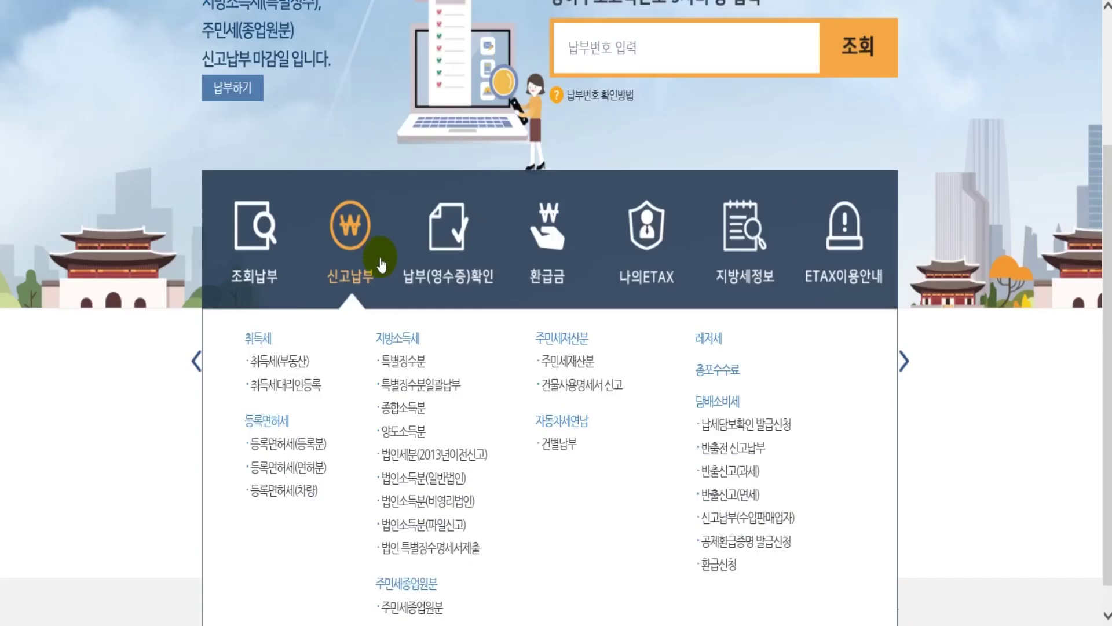
pyautogui.click(418, 367)
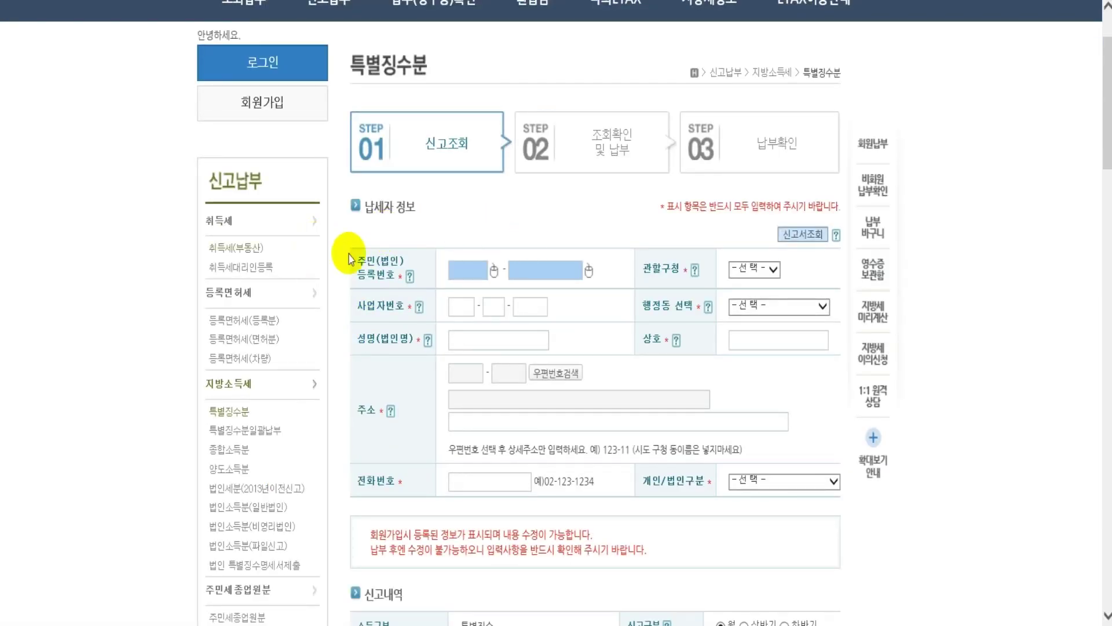
# - Examine the required taxpayer fields: registration number, 관할구청, 행정동, business number, name and 상호
pyautogui.click(540, 268)
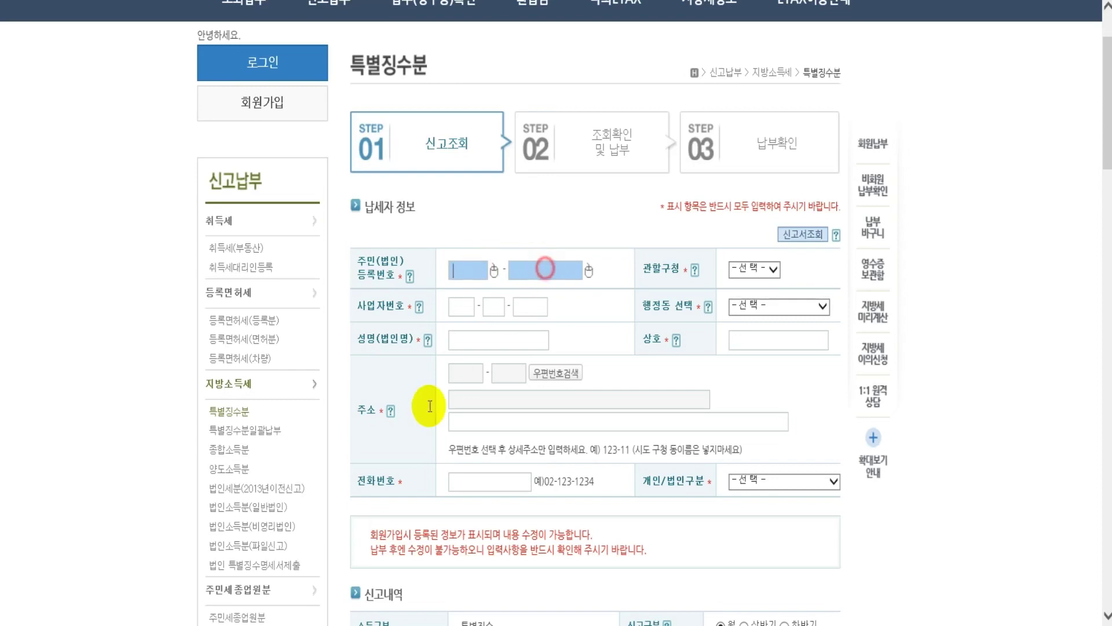
pyautogui.click(750, 277)
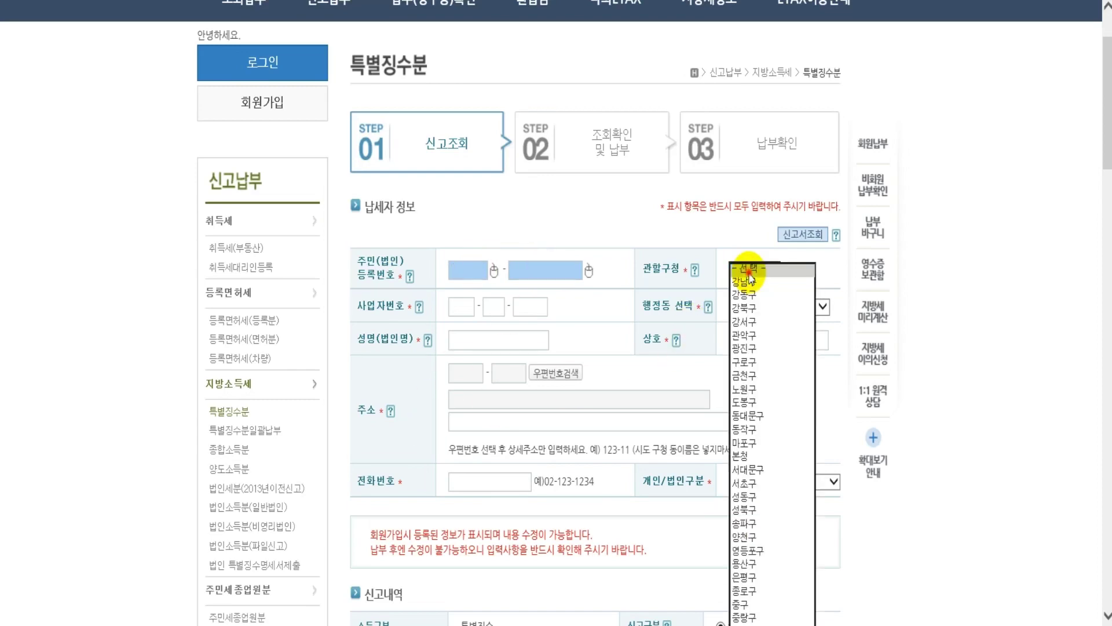
pyautogui.click(751, 277)
pyautogui.click(750, 277)
pyautogui.click(749, 270)
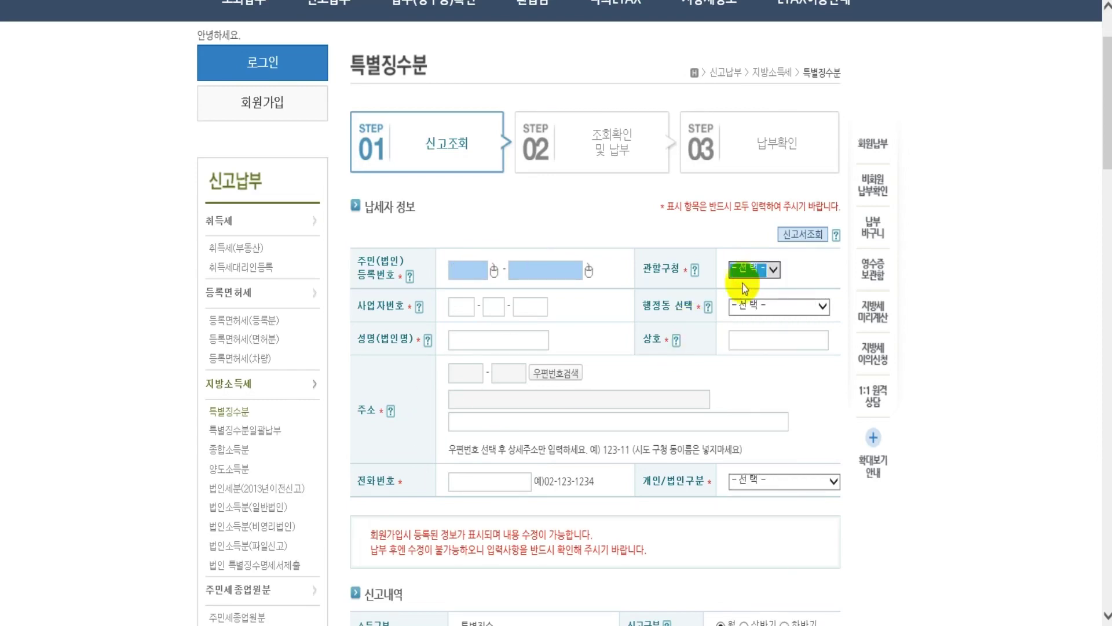
pyautogui.click(778, 307)
pyautogui.click(452, 299)
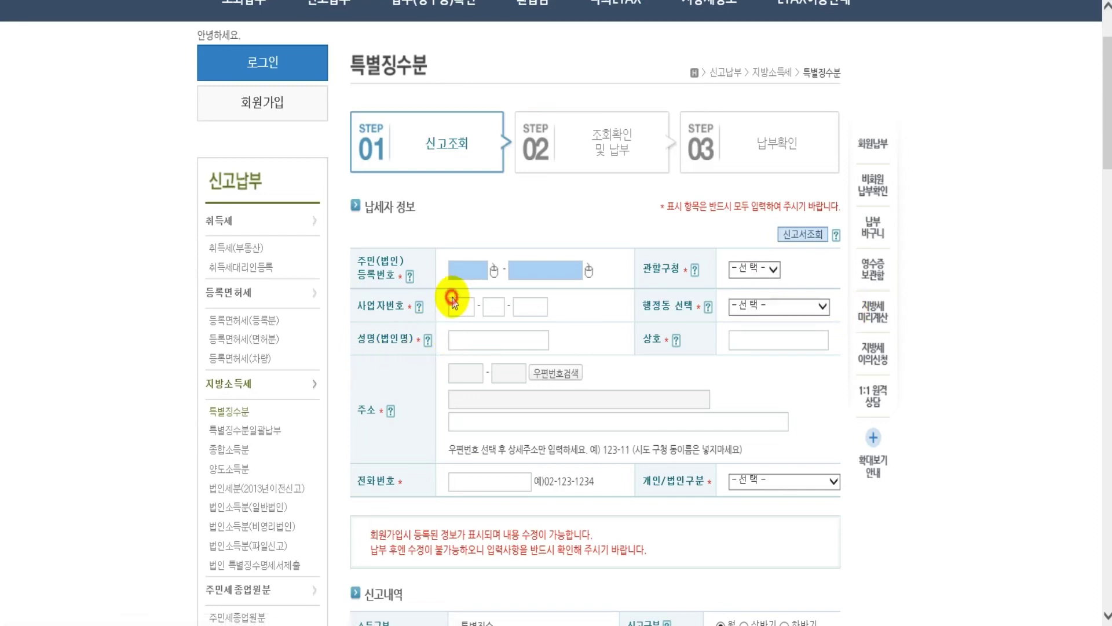
pyautogui.click(517, 335)
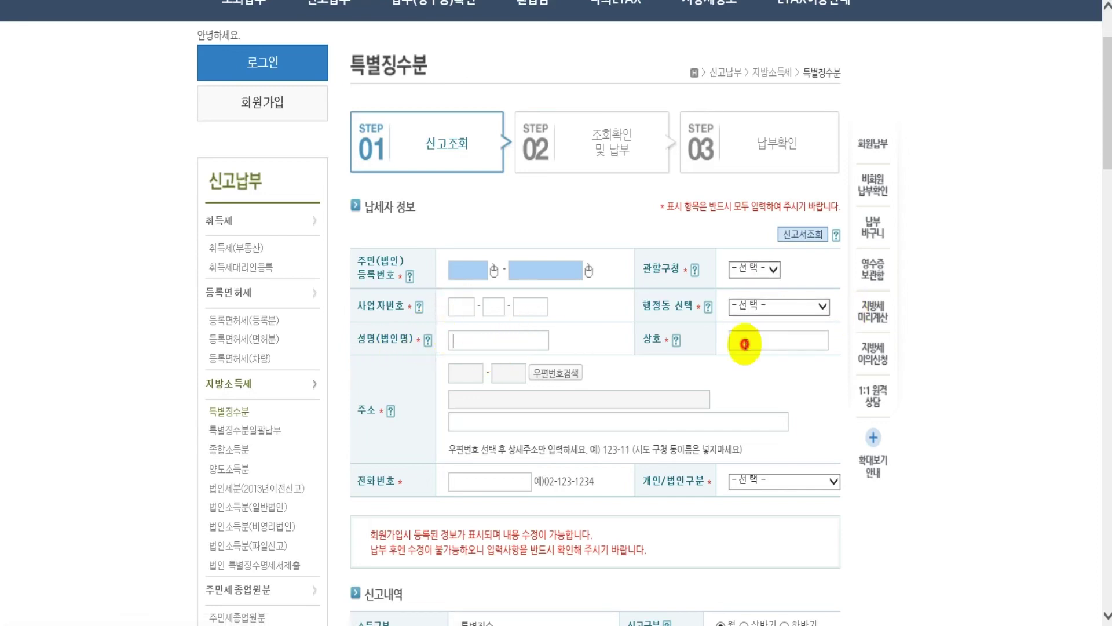
pyautogui.click(745, 340)
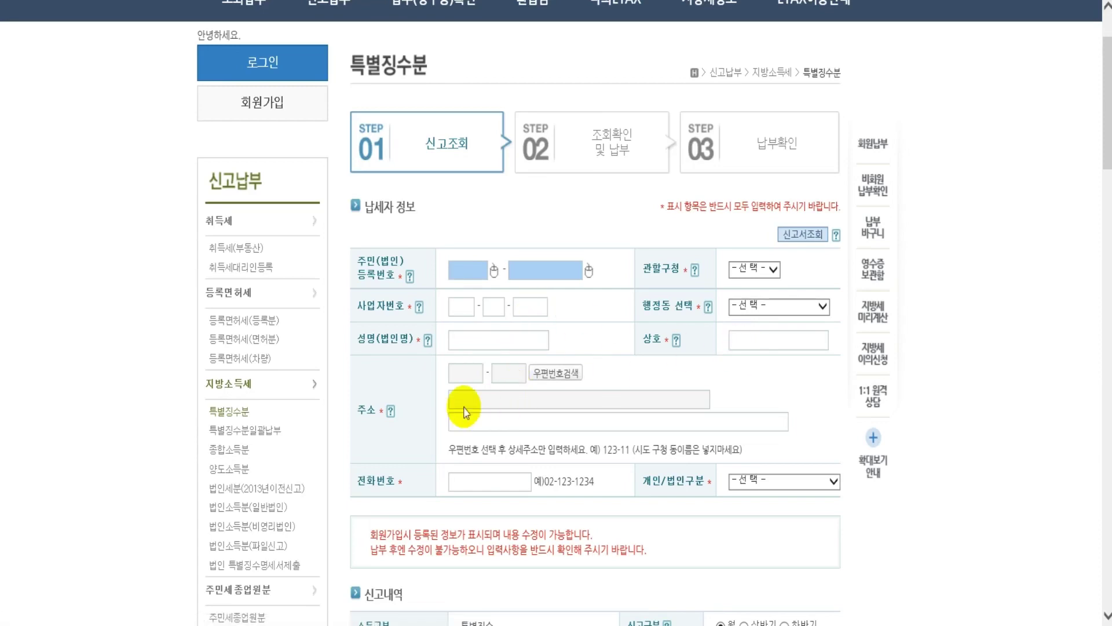
# - Set 개인/법인구분 to 내국인 in the taxpayer information
pyautogui.click(776, 481)
pyautogui.click(766, 236)
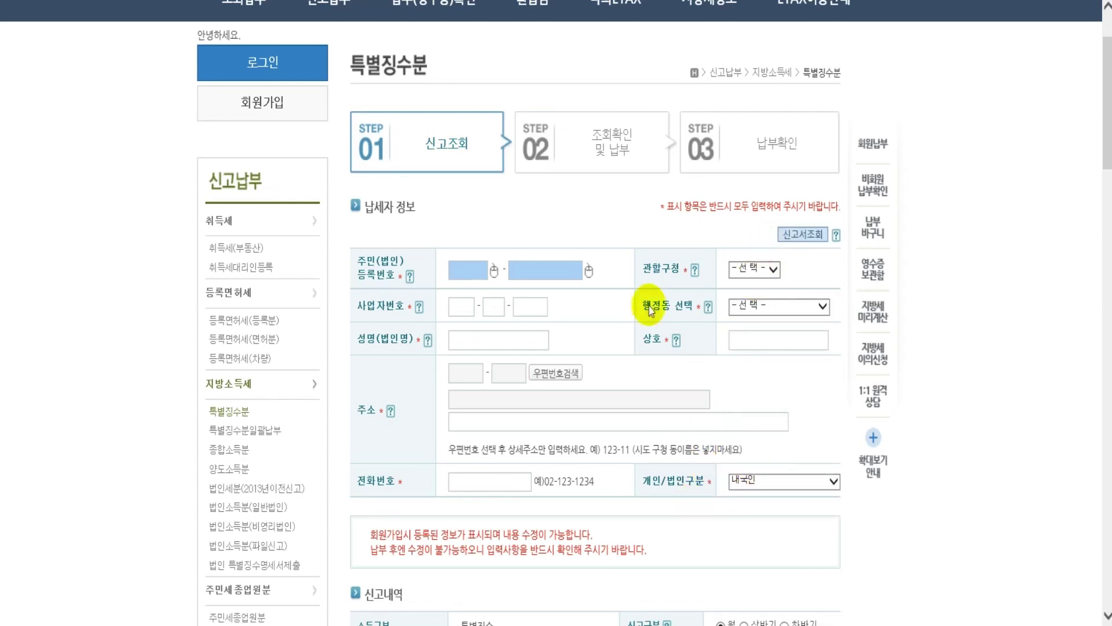
# - Set the income payment month (소득(급여)지급월) to 2019년 9월 and the attribution month (귀속연월) to 8월
pyautogui.scroll(-8, 588, 211)
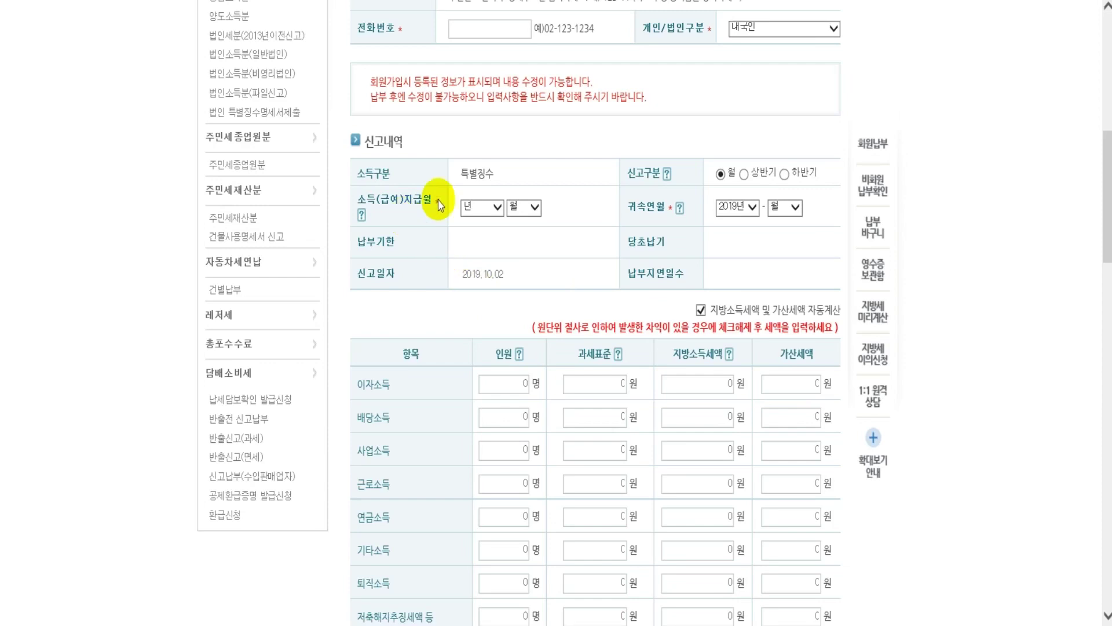
pyautogui.click(482, 207)
pyautogui.click(479, 223)
pyautogui.click(524, 207)
pyautogui.click(513, 328)
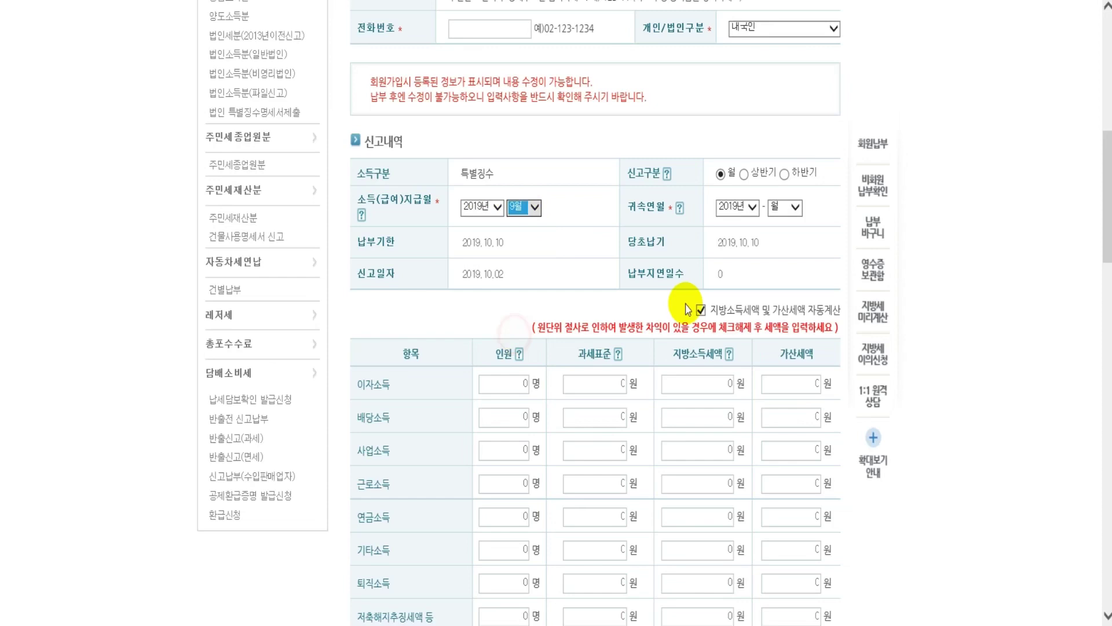
pyautogui.click(775, 214)
pyautogui.click(779, 326)
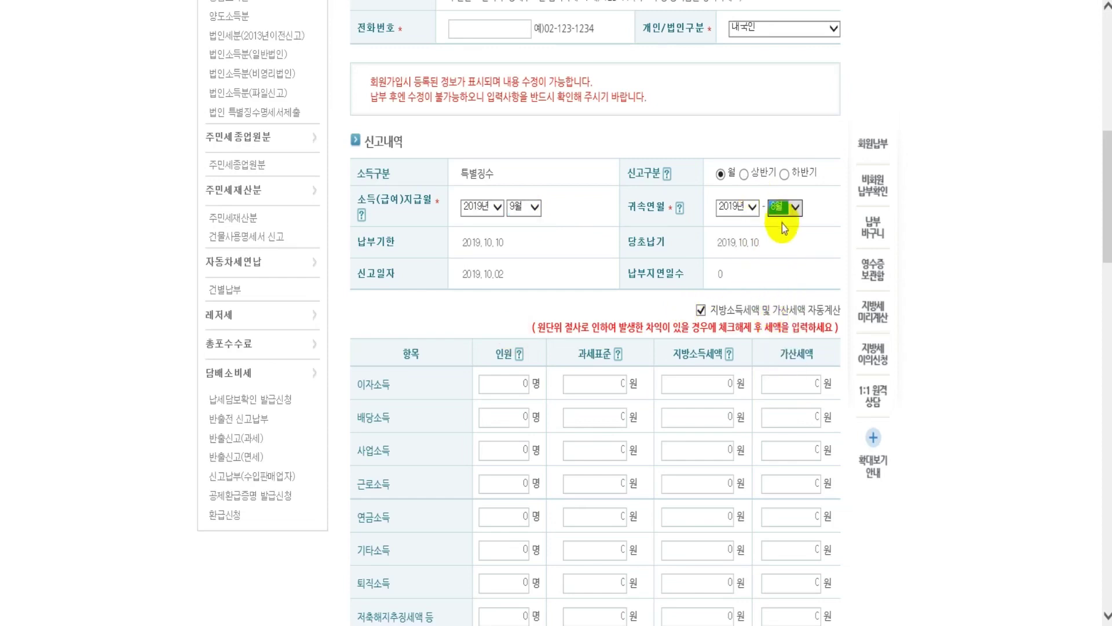
pyautogui.click(786, 210)
pyautogui.click(592, 220)
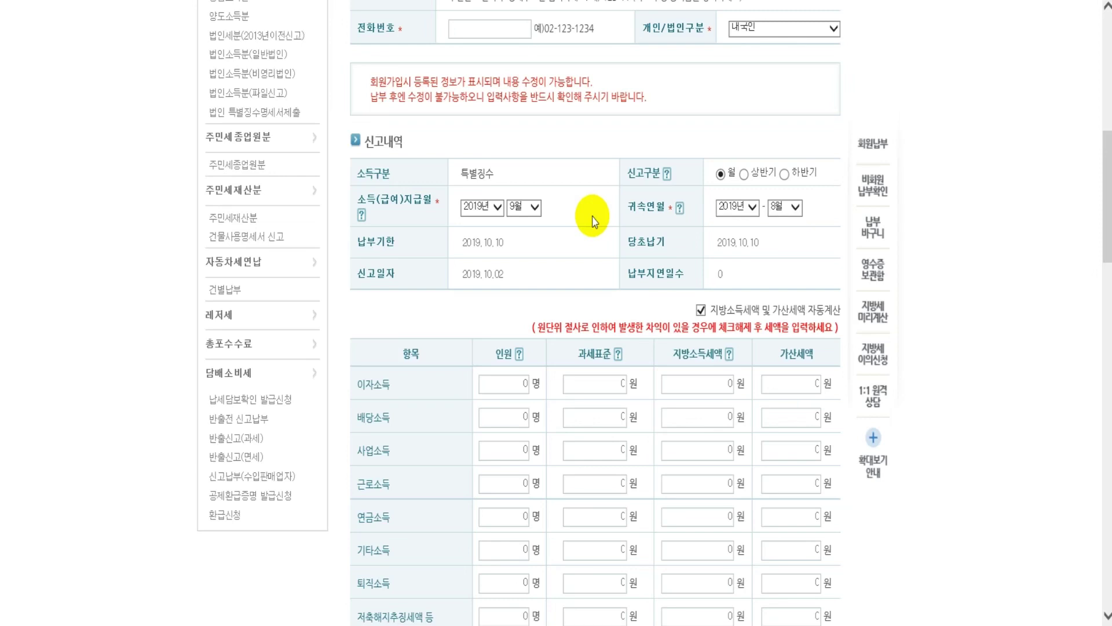
# - Enter a headcount of 1 for both 사업소득 and 근로소득 in the filing details table
pyautogui.scroll(-3, 588, 223)
pyautogui.moveTo(365, 305); pyautogui.dragTo(437, 311)
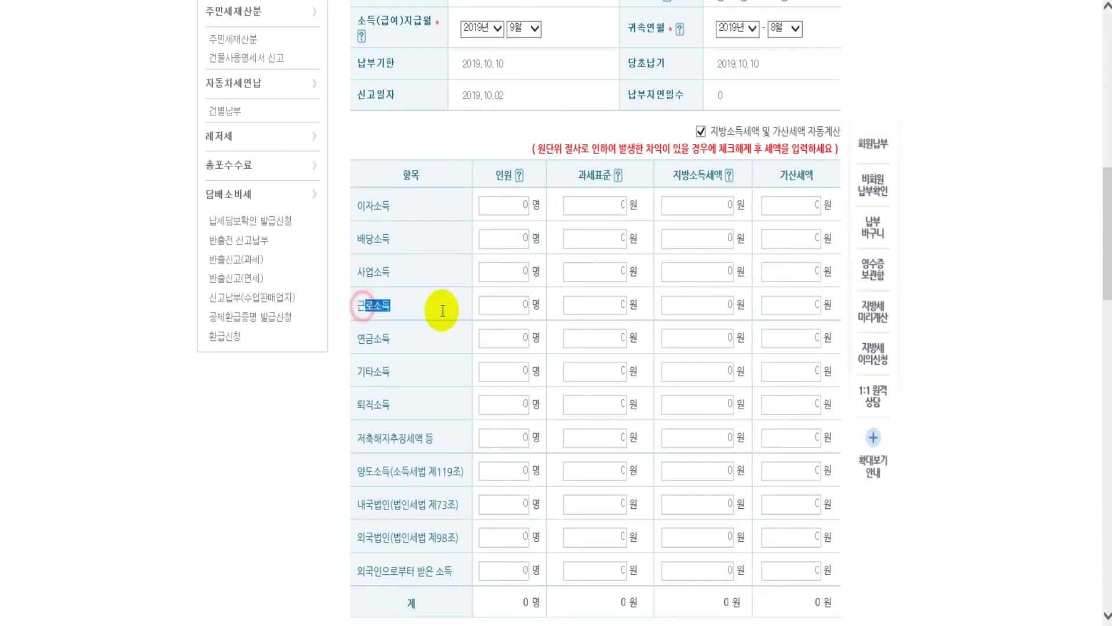
pyautogui.click(510, 270)
pyautogui.write('1')
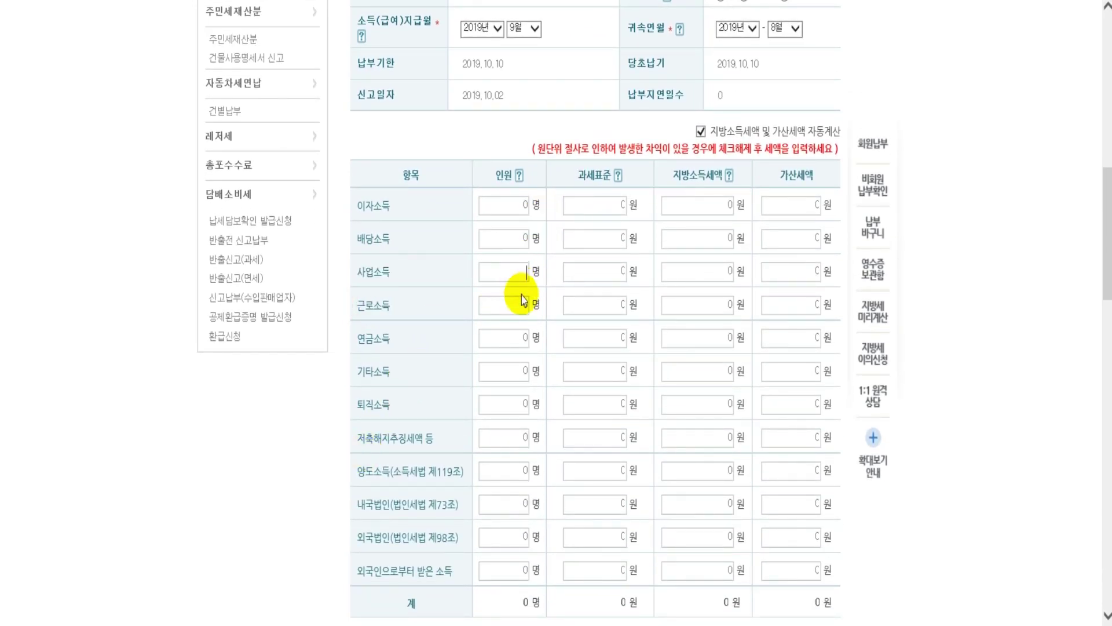
pyautogui.click(512, 306)
pyautogui.write('1')
# - Read the help note for the 과세표준 column and close it
pyautogui.click(618, 175)
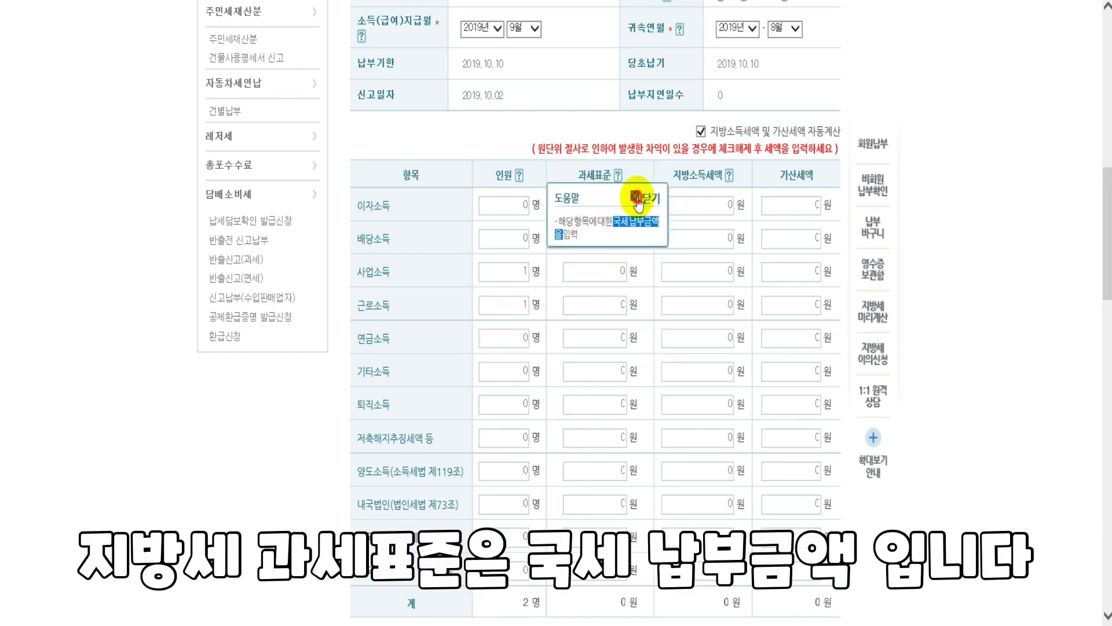
pyautogui.click(635, 197)
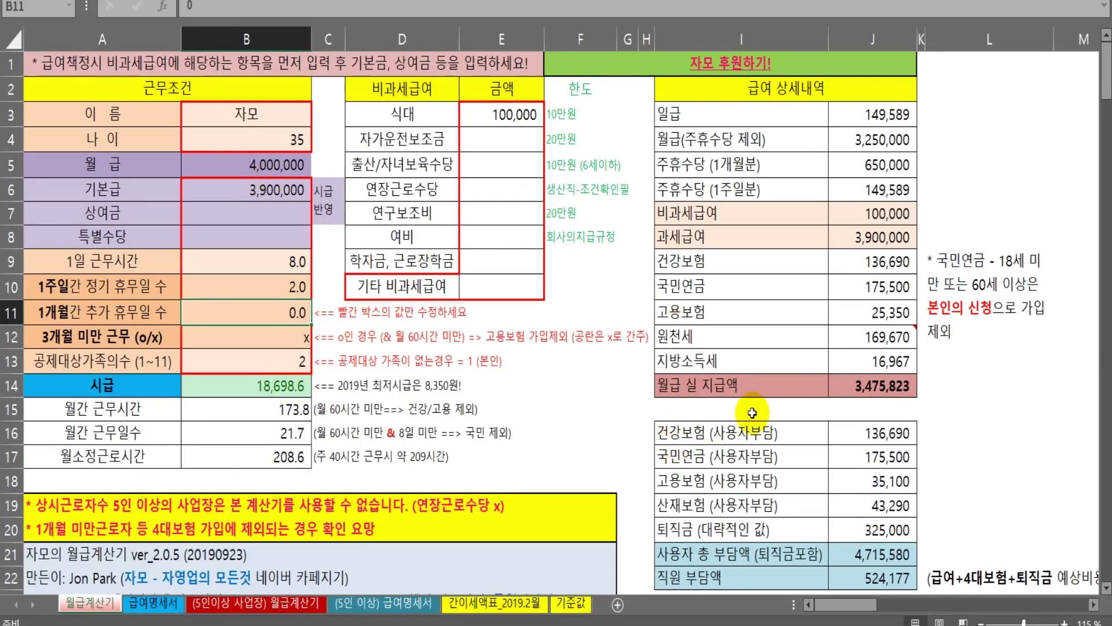
# - Copy the 원천세 amount of 169,670 from the Excel payroll calculator into the 과세표준 field for 근로소득 on the ETAX return
pyautogui.click(854, 337)
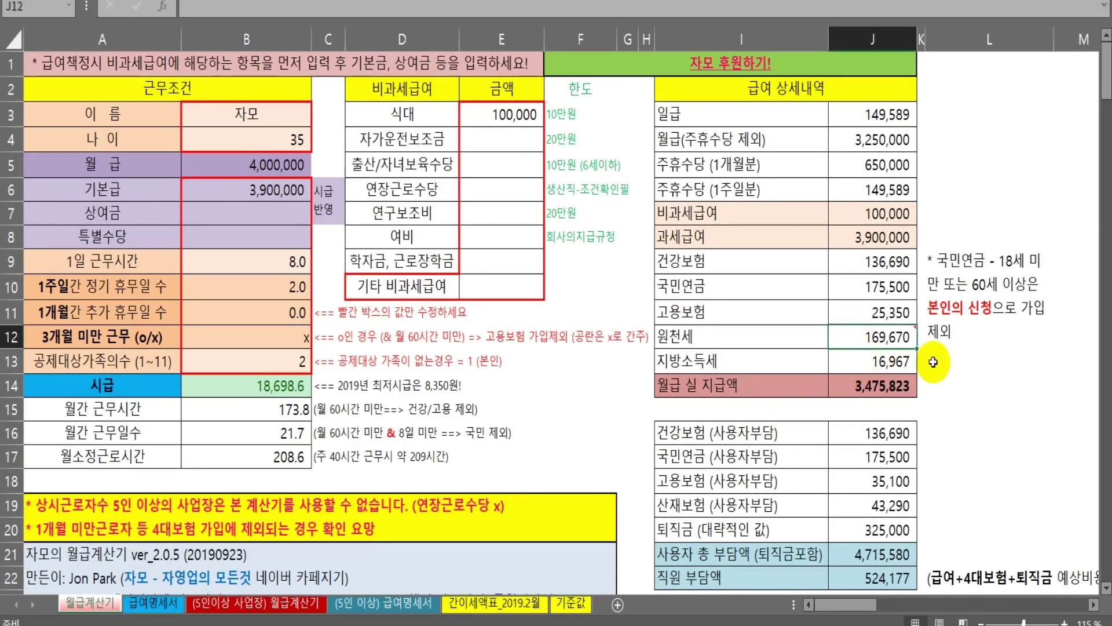
pyautogui.hotkey('ctrl', 'c')
pyautogui.hotkey('alt', 'Tab')
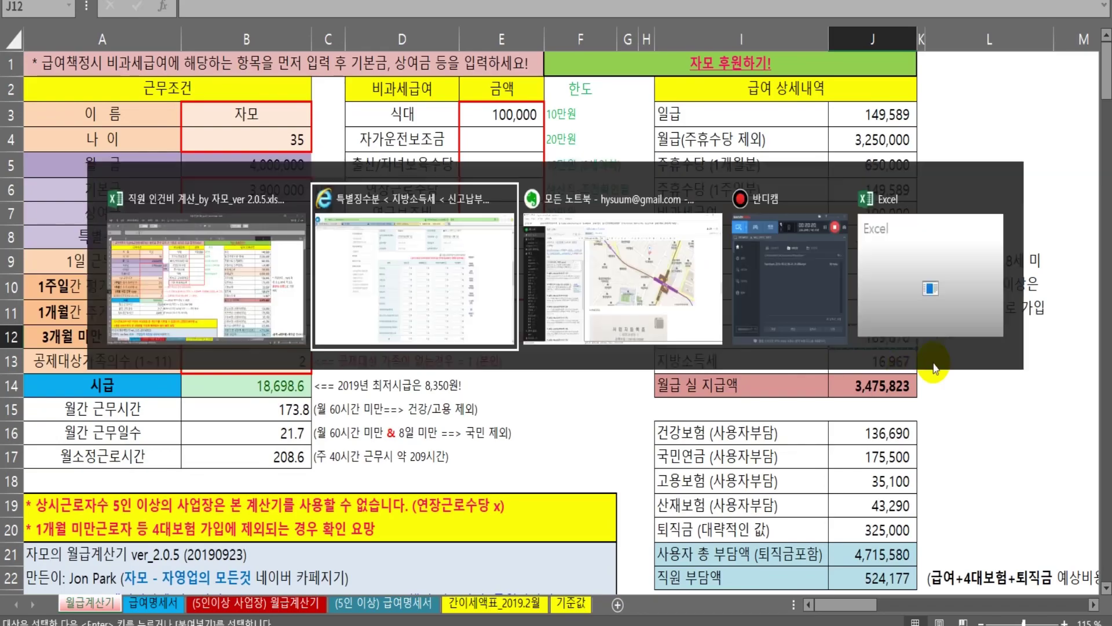
pyautogui.click(579, 305)
pyautogui.hotkey('ctrl', 'v')
pyautogui.press('Tab')
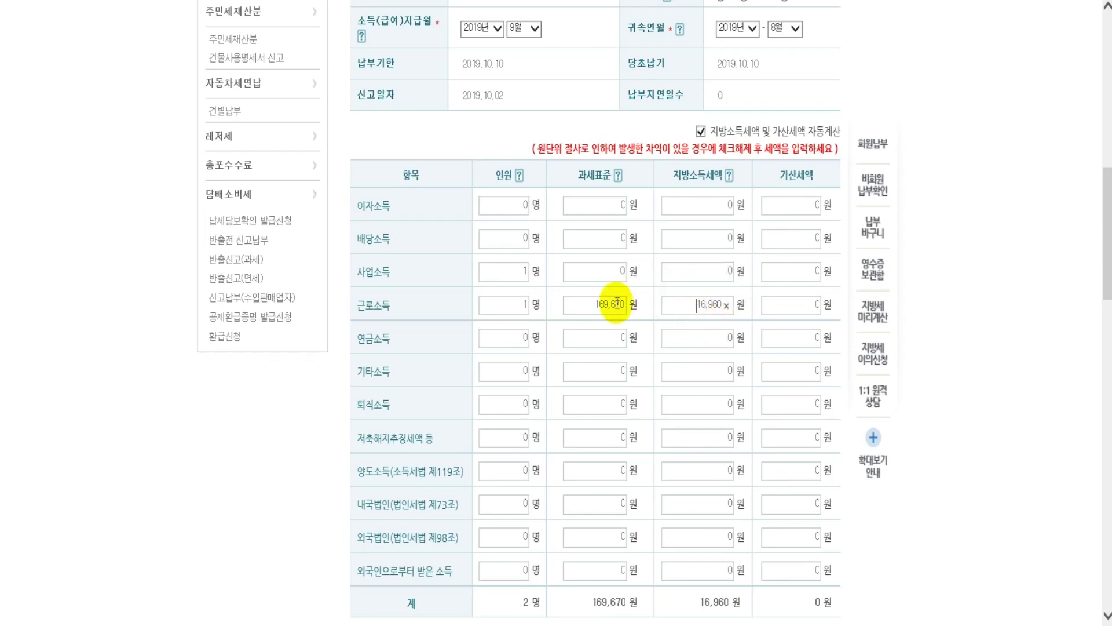
# - Set the 과세표준 for 사업소득 to 30,000원 in the filing details table
pyautogui.click(602, 272)
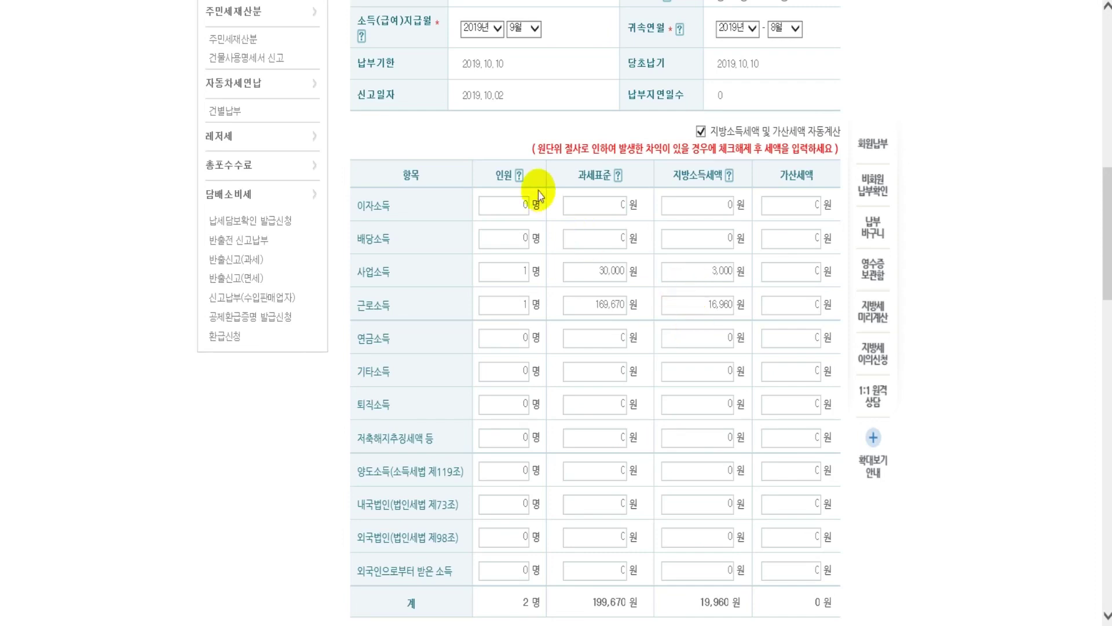
pyautogui.click(600, 271)
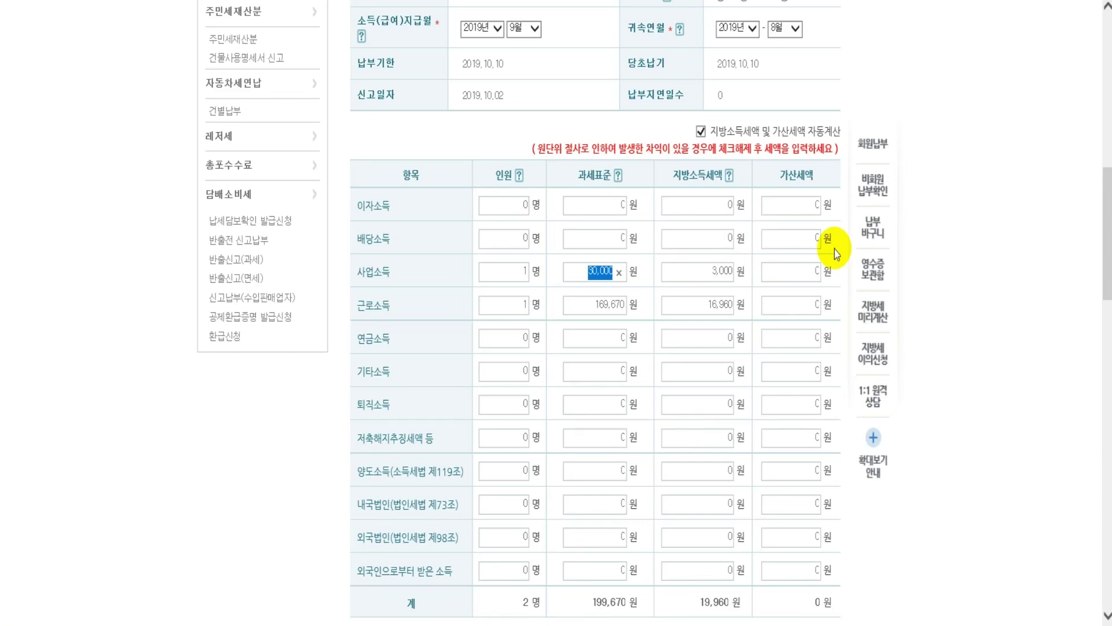
pyautogui.scroll(-15, 471, 404)
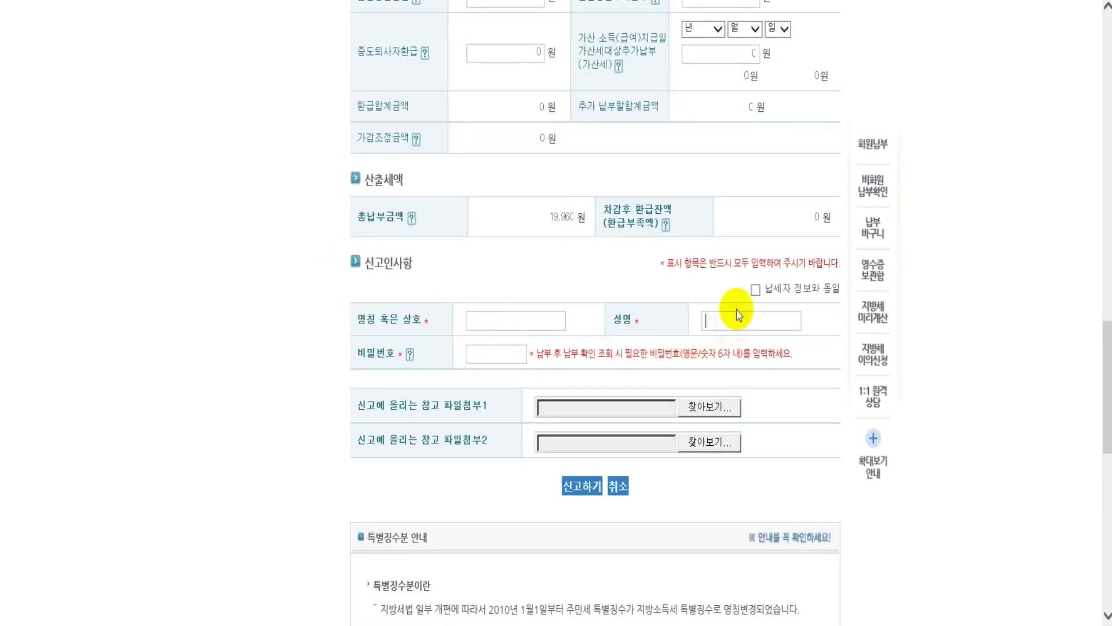
pyautogui.scroll(15, 576, 255)
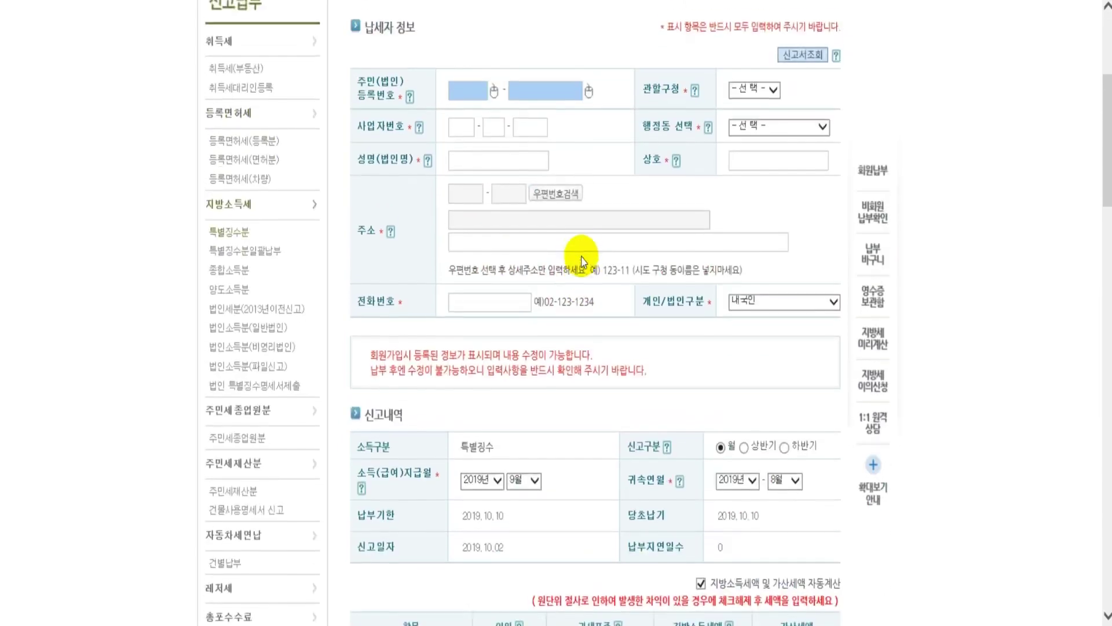